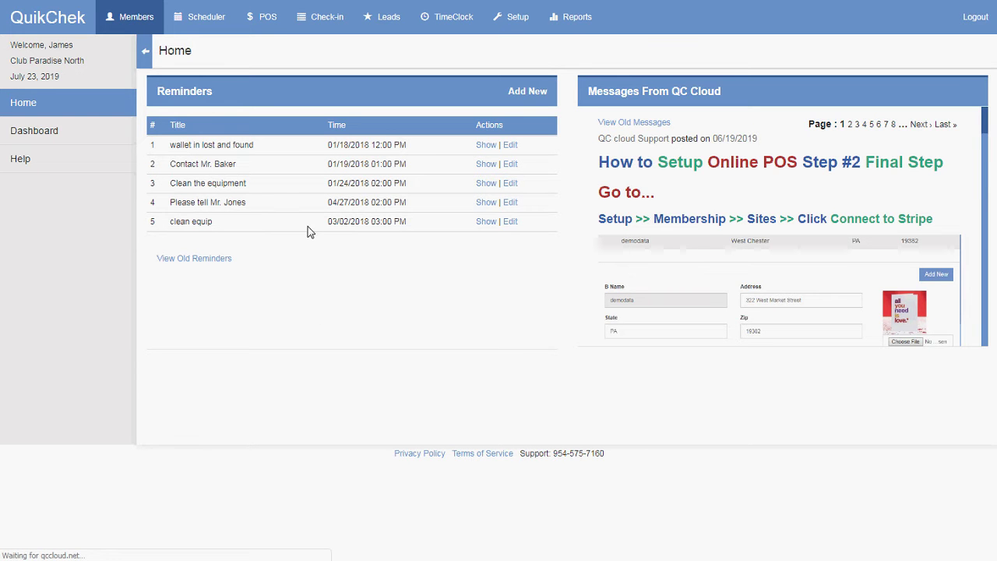
Step: Open the billing info of the fourth member in the list and start a new billing contract from the Family EFT template
left_click(148, 224)
left_click(90, 247)
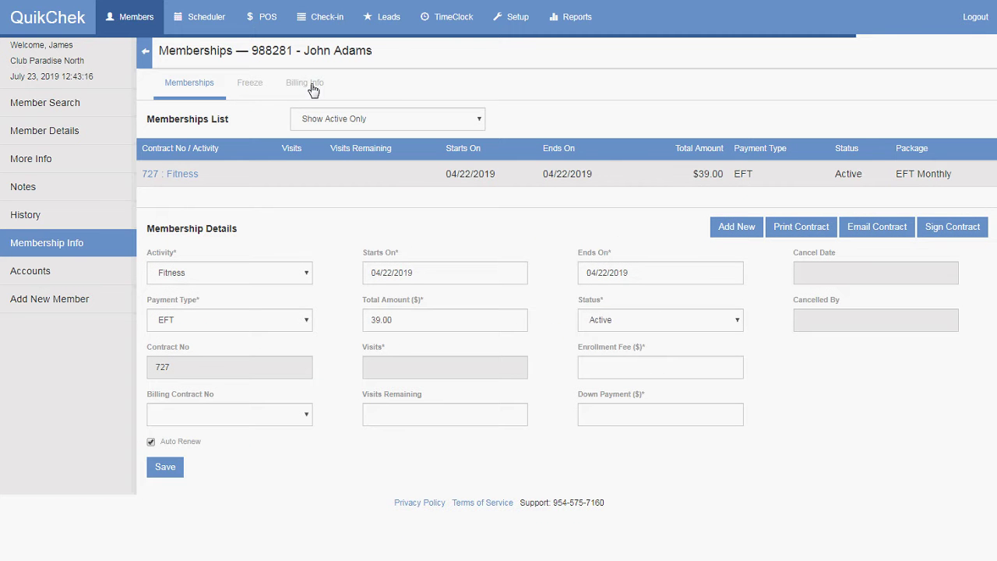
left_click(312, 88)
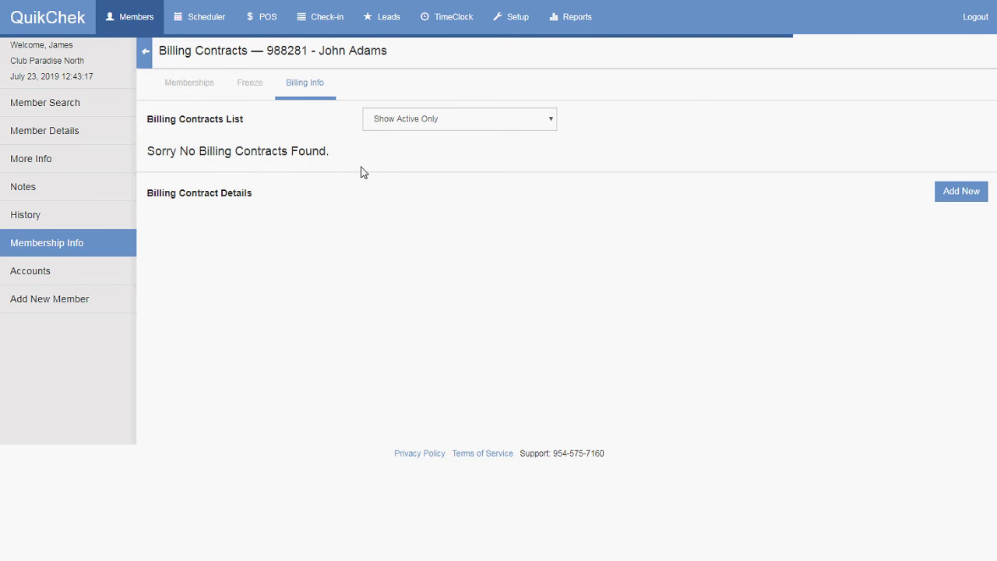
left_click(961, 191)
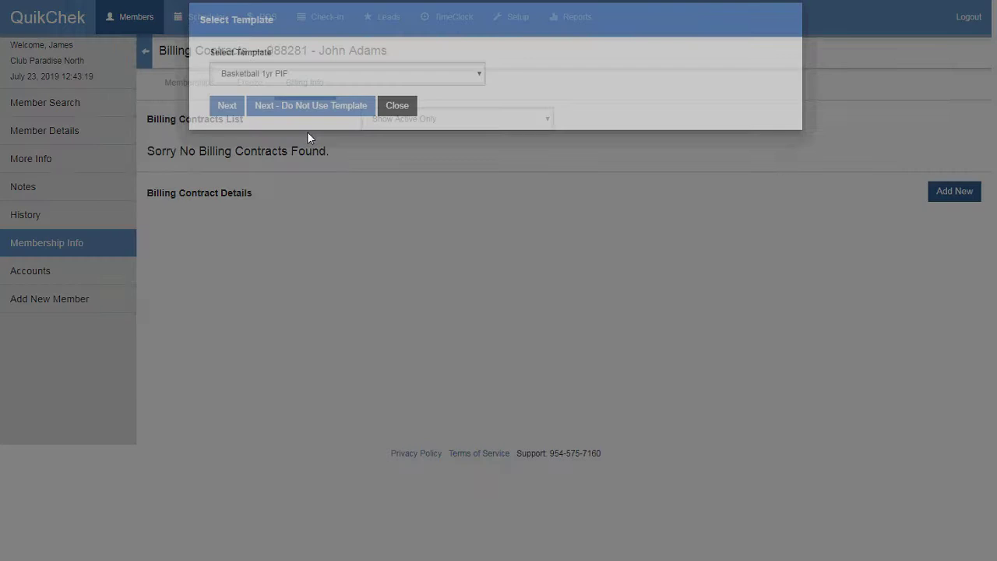
left_click(257, 93)
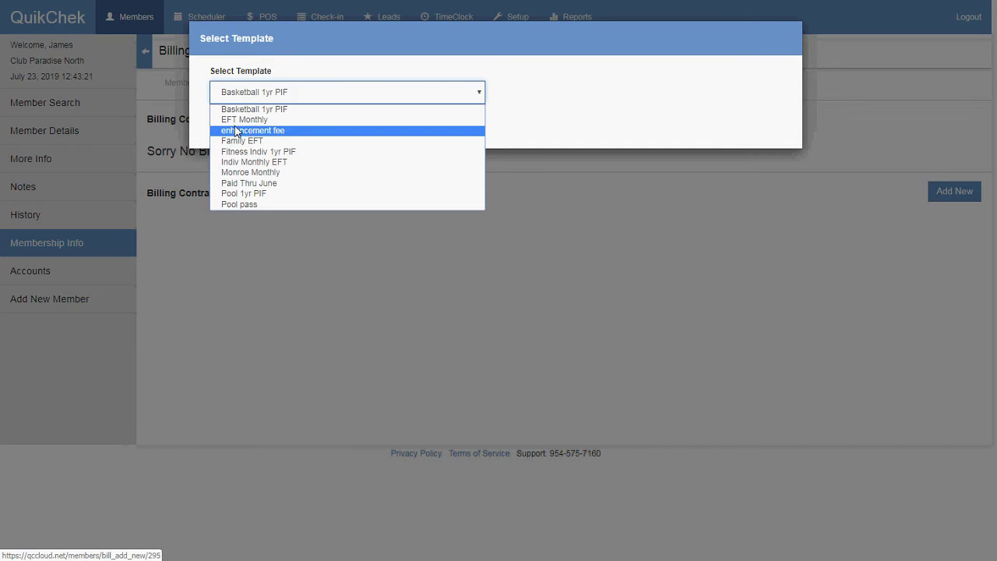
left_click(243, 140)
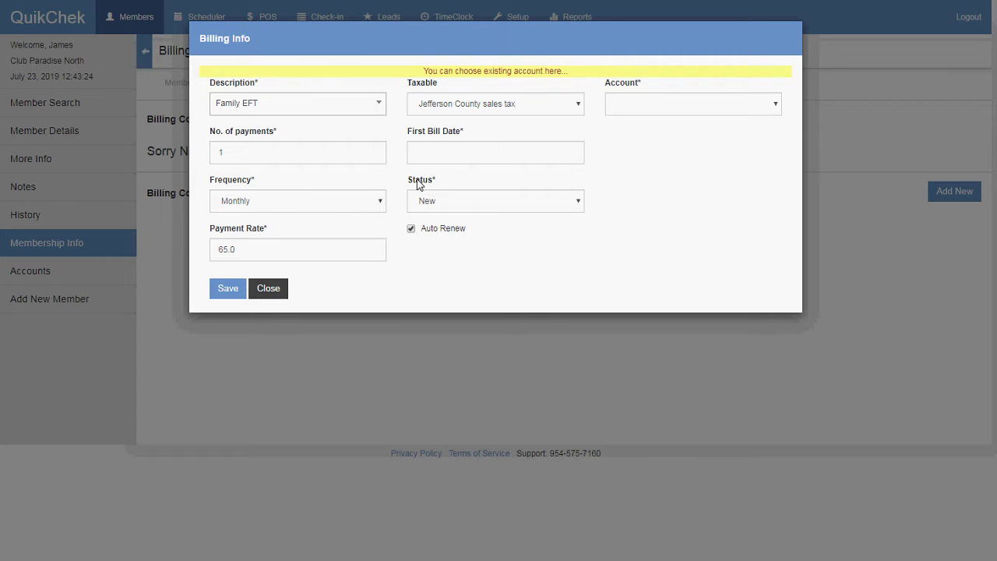
Step: Set the first bill date to 08/01/2019, the account to House Account : Cash and the payment rate to 25, and save the contract
left_click(442, 152)
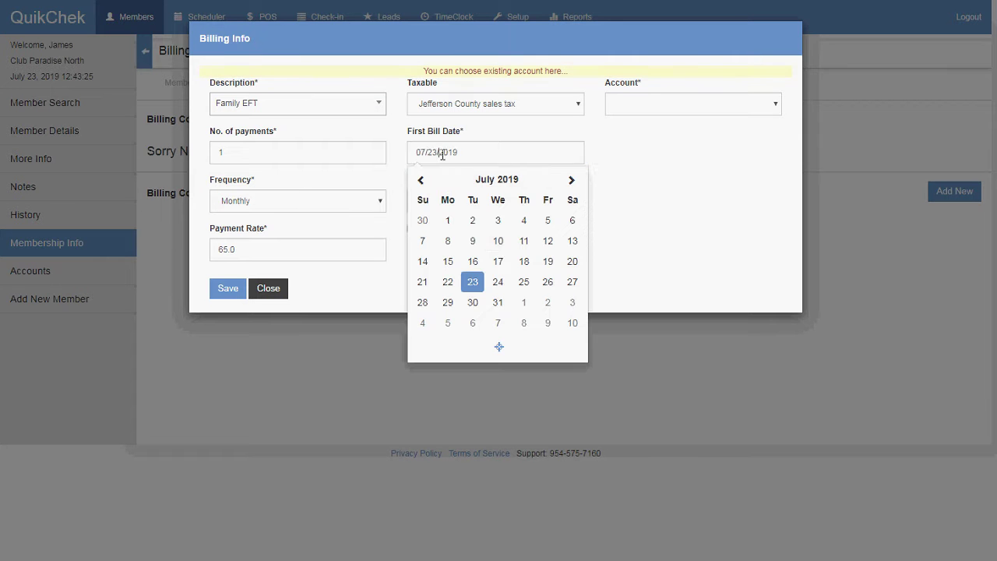
left_click(523, 303)
left_click(637, 111)
left_click(661, 153)
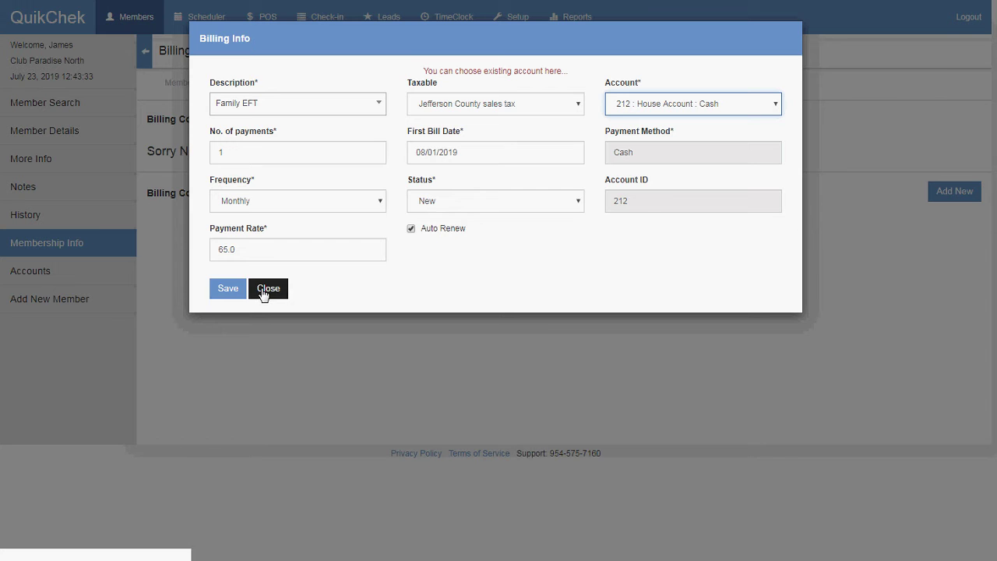
left_click_drag(249, 251, 183, 248)
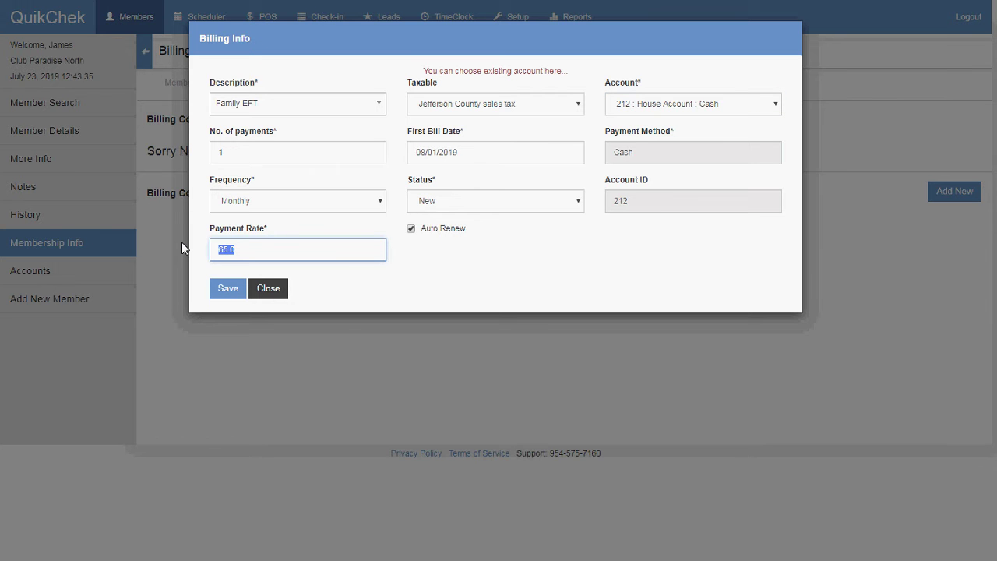
type("25")
left_click(224, 289)
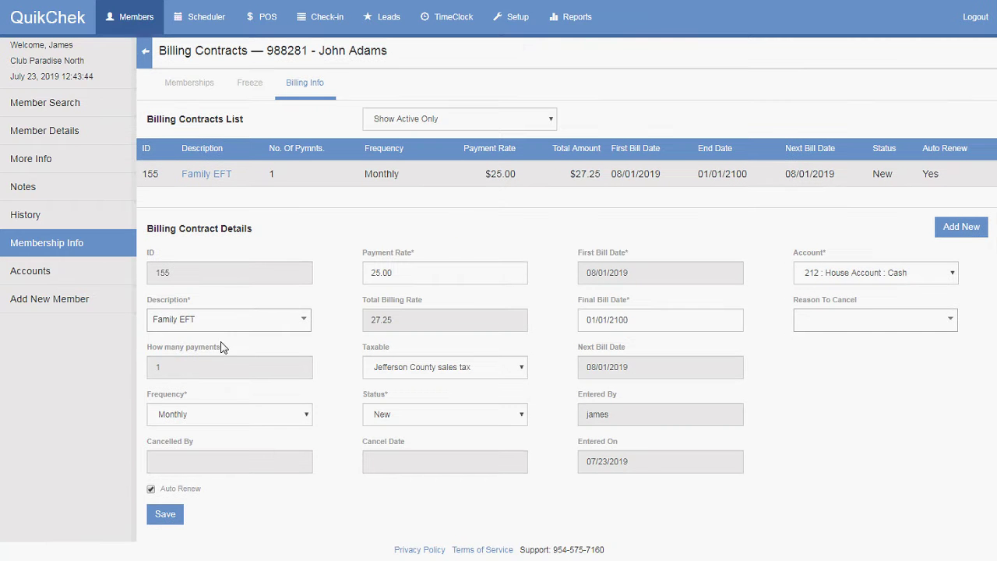
Step: Keep House Account : Cash on the Family EFT contract, set its payment rate to 30 and save it
left_click(851, 277)
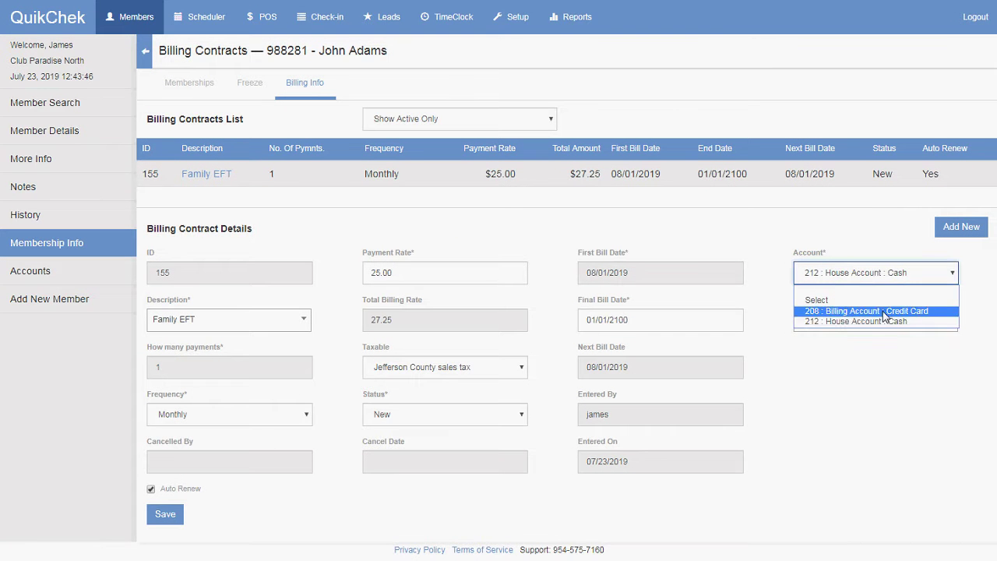
left_click(857, 321)
double_click(409, 272)
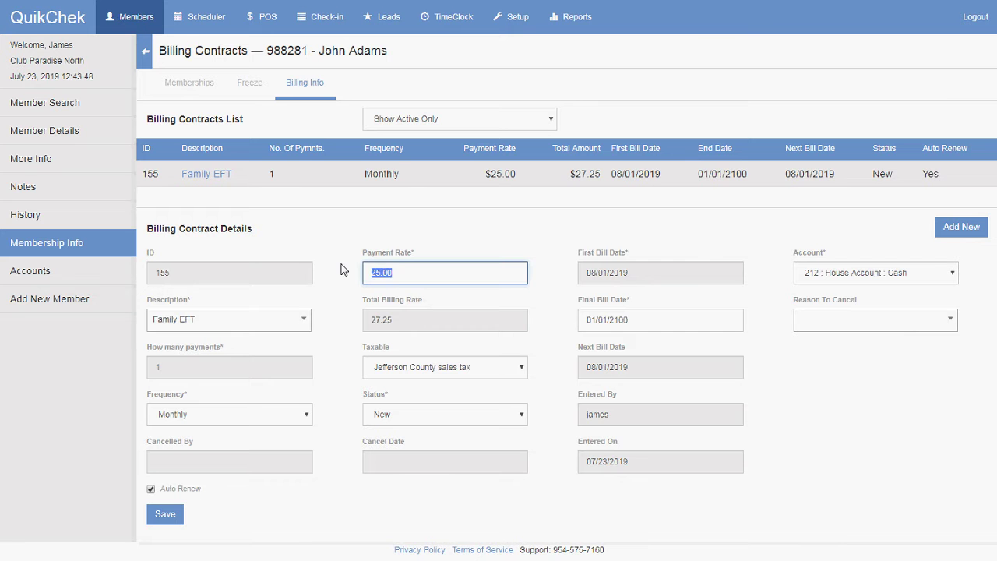
type("30")
left_click(166, 516)
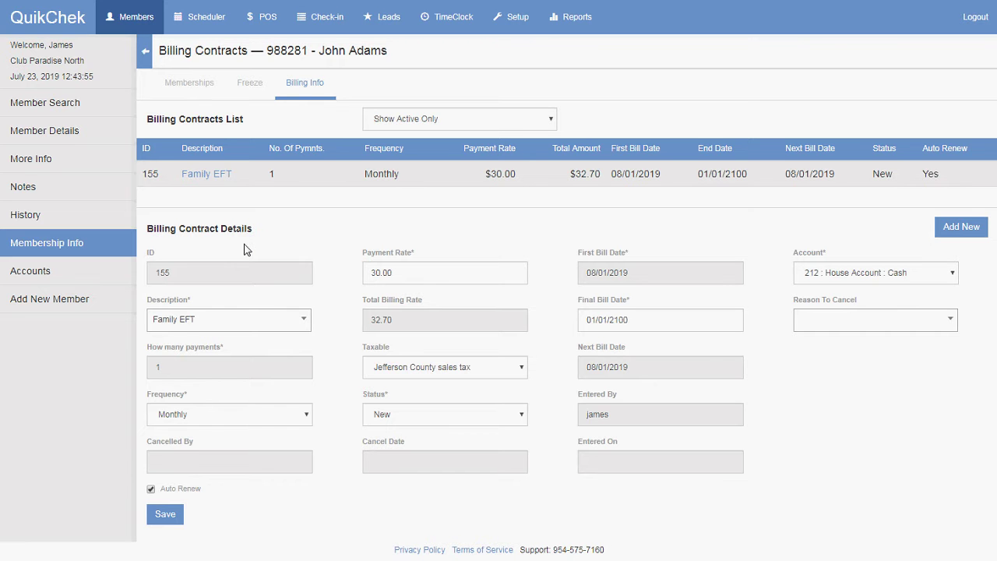
Step: Open the account balances report and exclude the Check and Credit Card payment methods
left_click(574, 19)
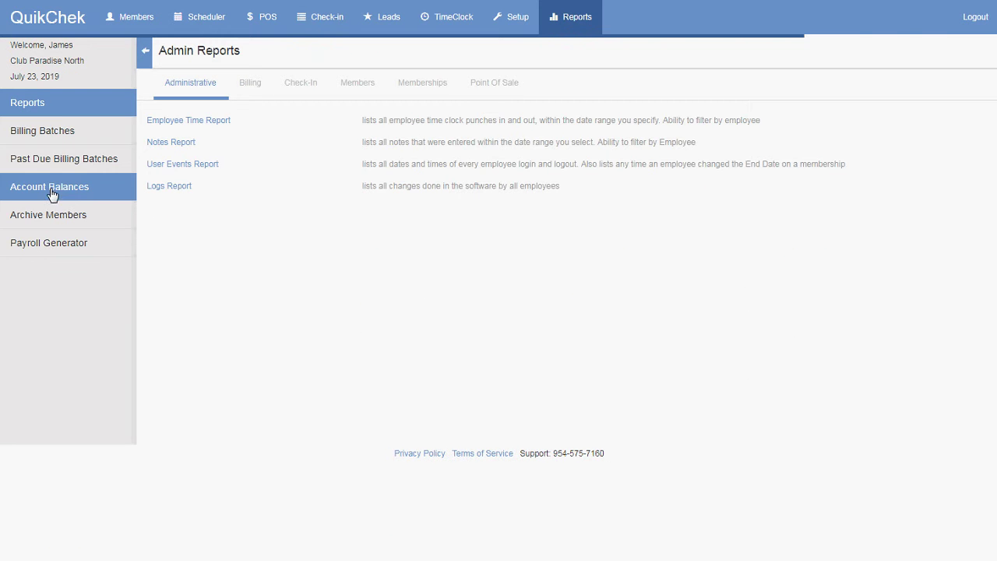
left_click(47, 186)
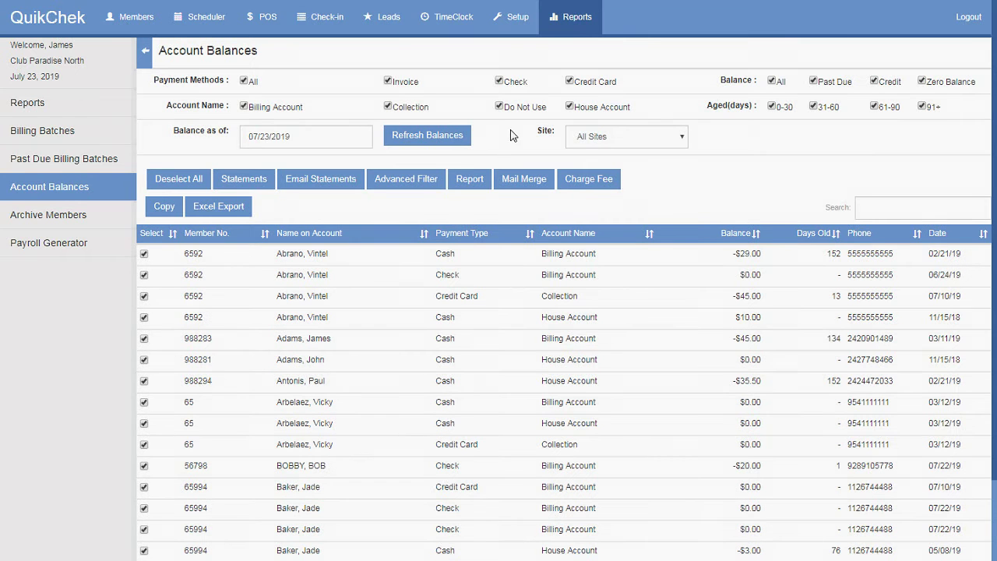
left_click(498, 81)
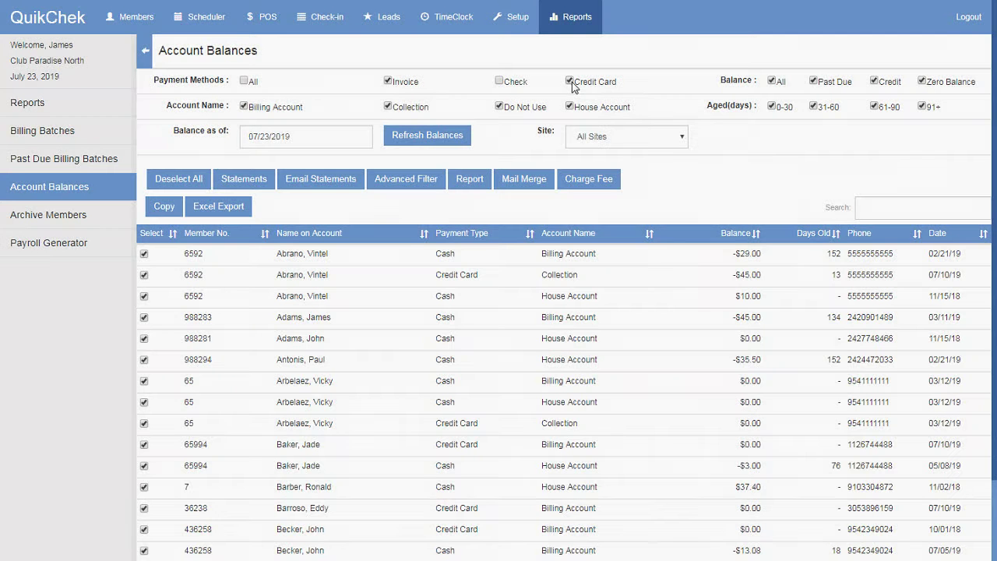
left_click(570, 82)
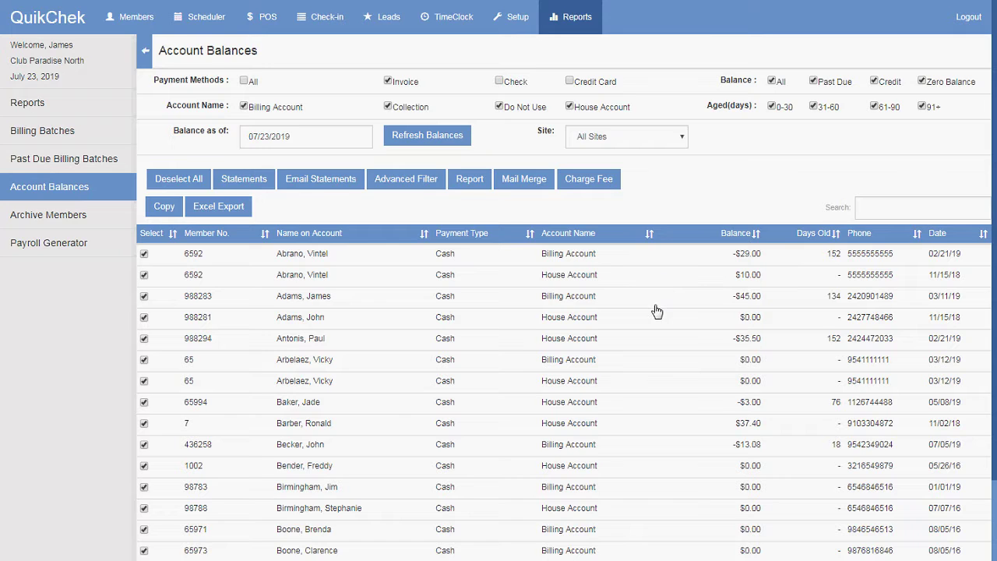
Step: Deselect the fifth, ninth and twelfth accounts in the filtered balances list
scroll(655, 309, "down", 2)
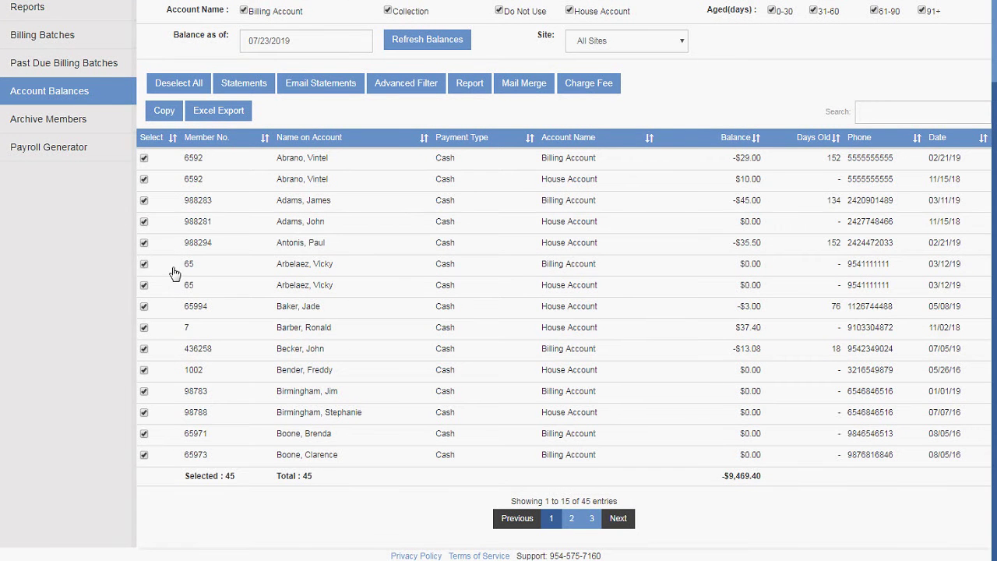
left_click(144, 243)
left_click(144, 328)
left_click(144, 391)
scroll(96, 402, "up", 1)
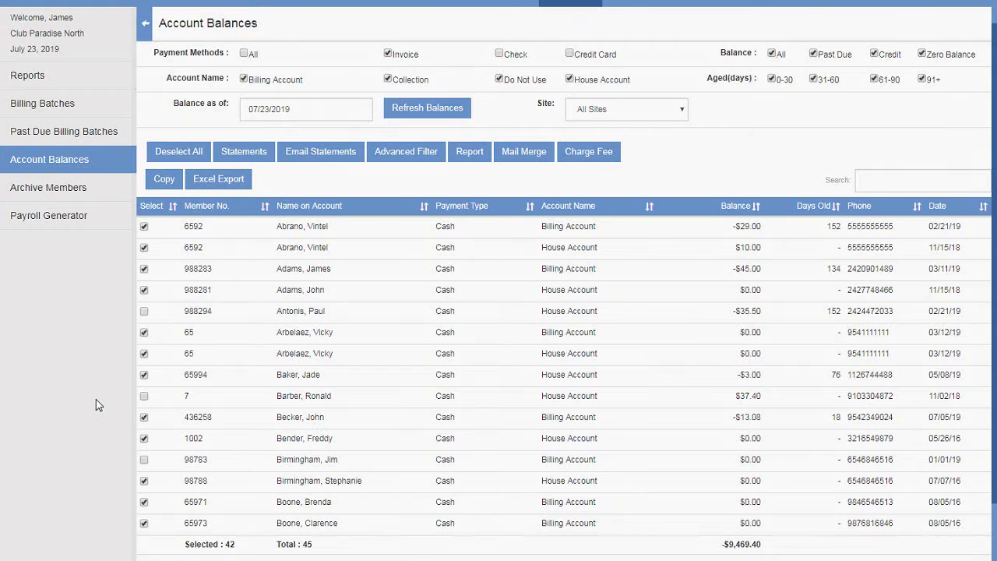
Step: Charge the Finance fee of $5.00 to the selected accounts
scroll(96, 405, "down", 1)
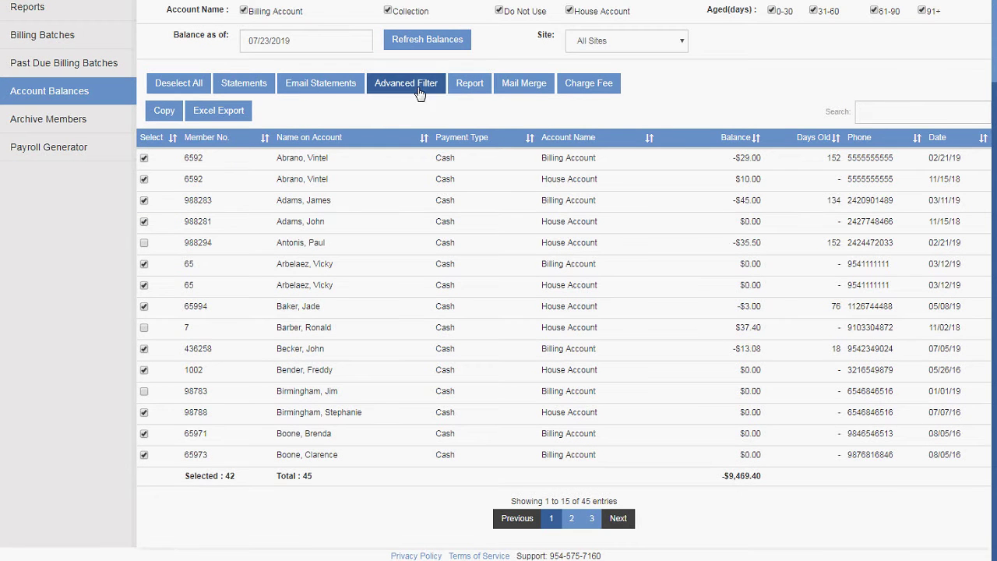
left_click(601, 83)
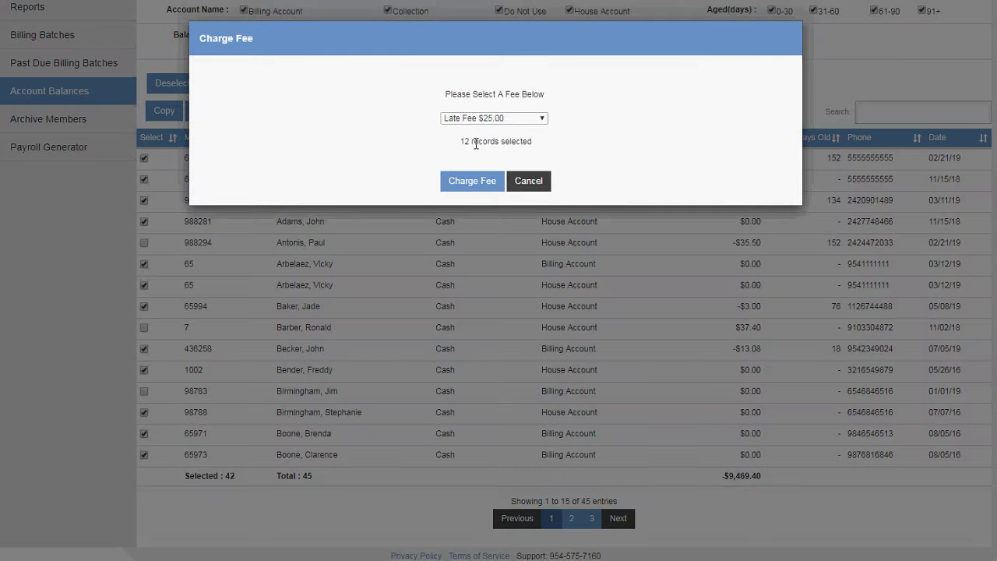
left_click(483, 121)
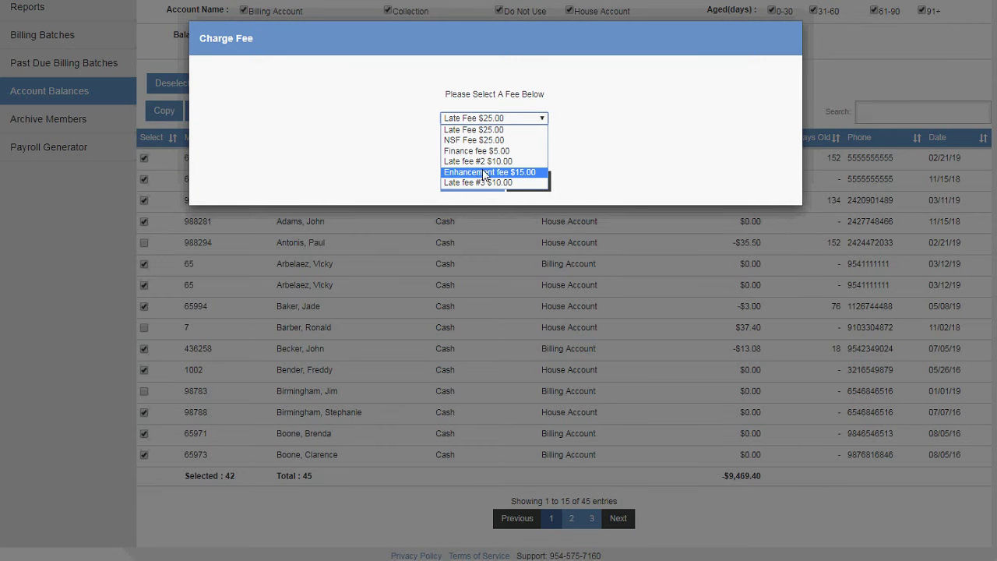
left_click(479, 151)
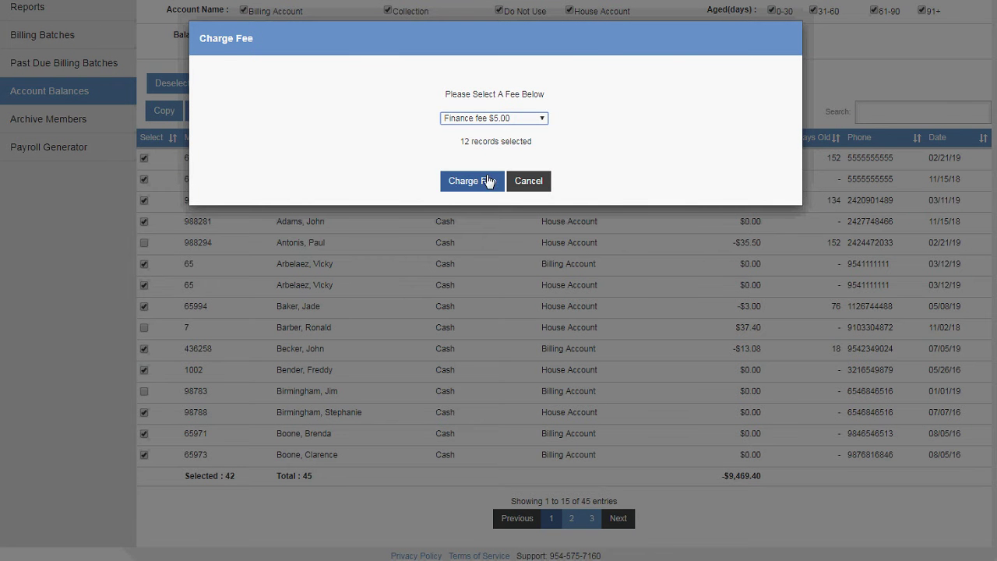
left_click(474, 181)
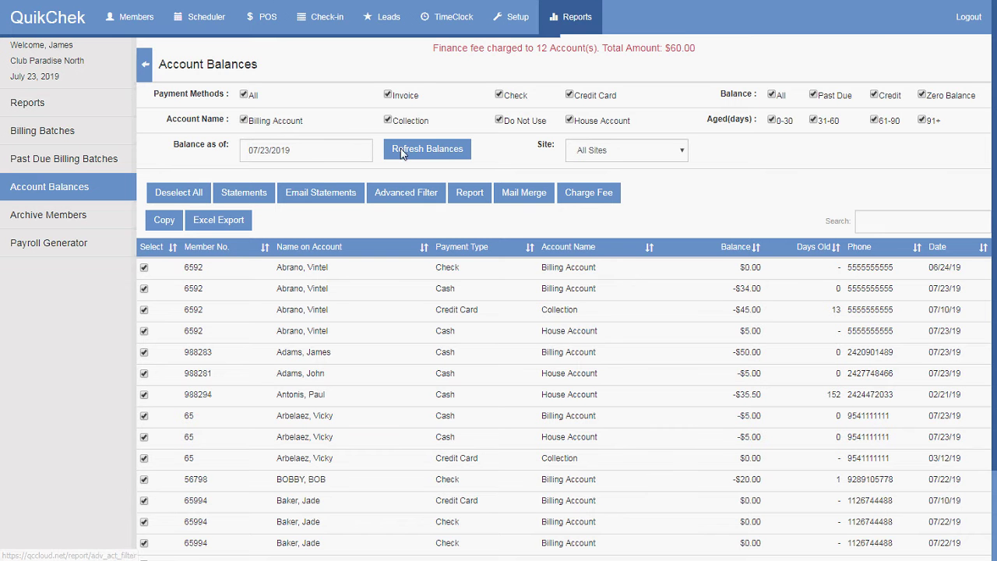
left_click_drag(438, 49, 678, 56)
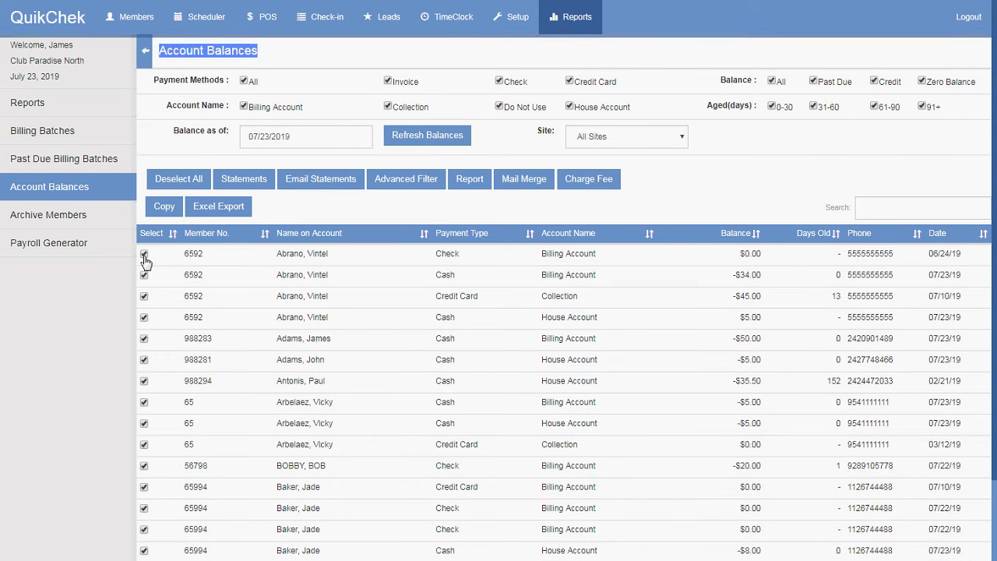
left_click(87, 393)
right_click(124, 19)
left_click(153, 24)
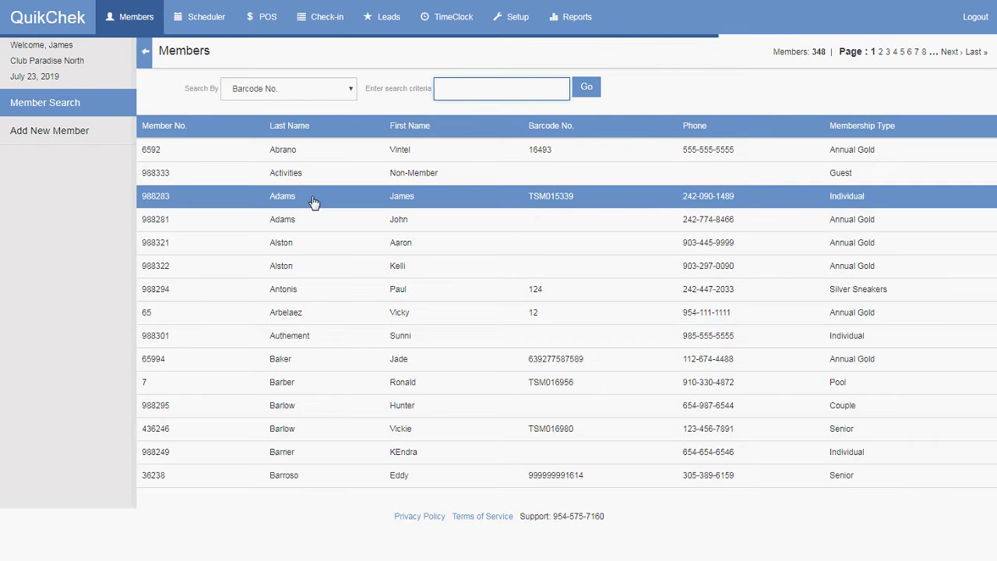
left_click(310, 202)
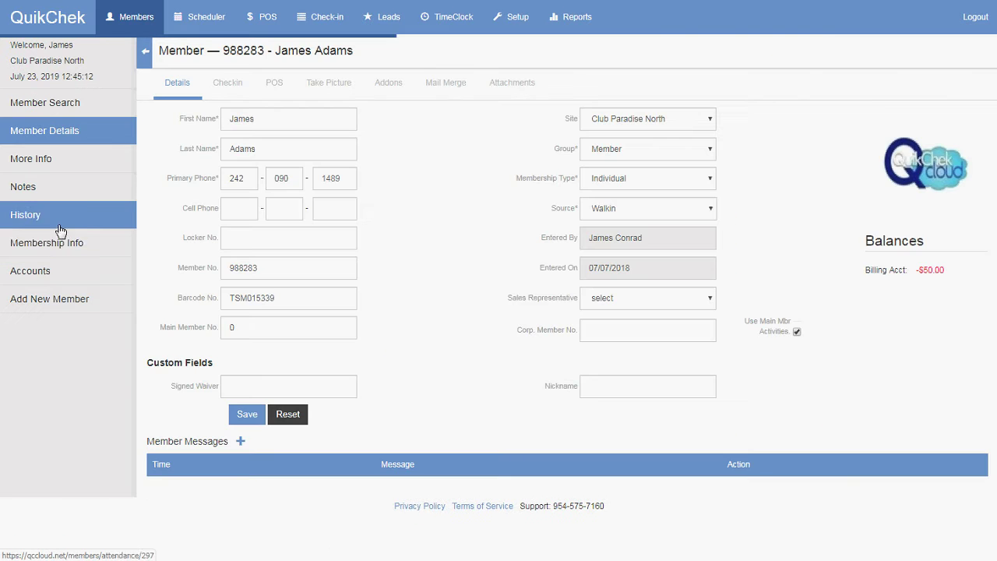
left_click(305, 82)
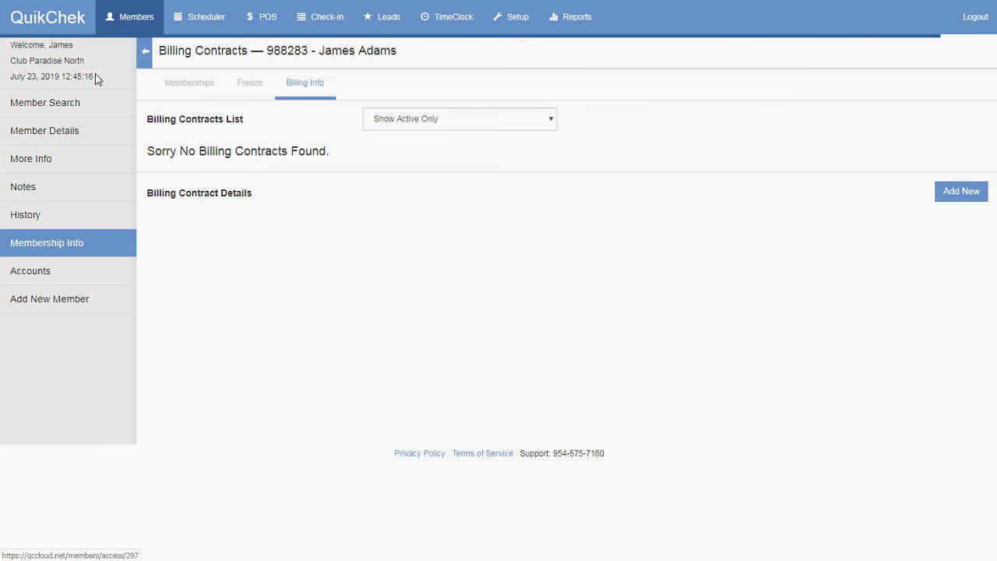
Step: Reopen the fourth listed member's Family EFT billing contract, set its payment rate to 25 and save it
left_click(75, 102)
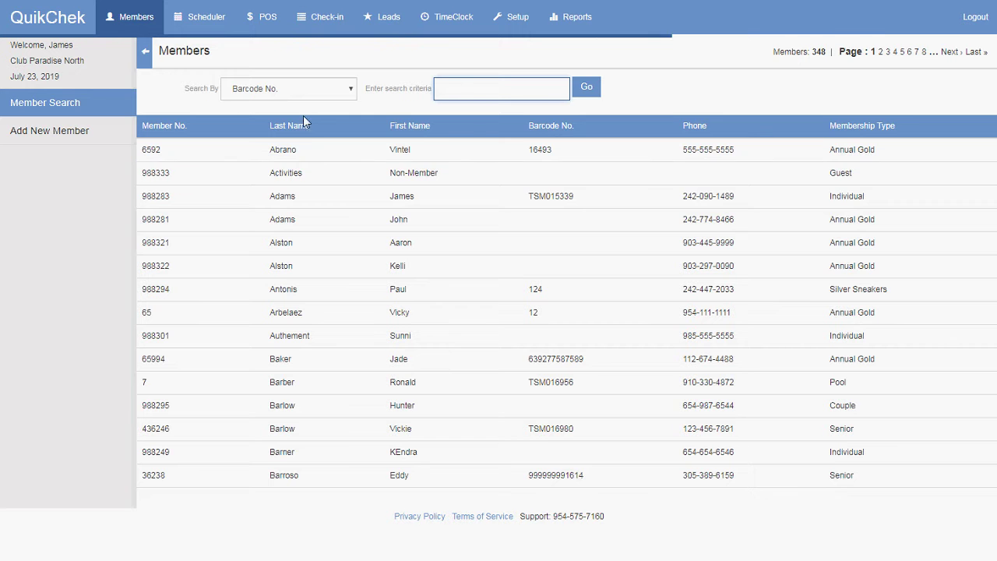
left_click(300, 219)
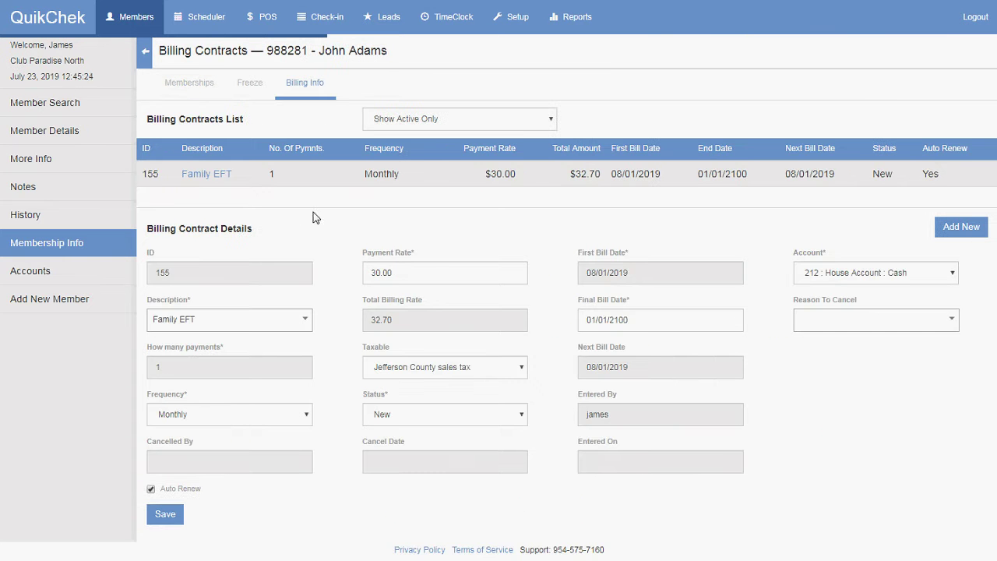
double_click(412, 272)
type("25")
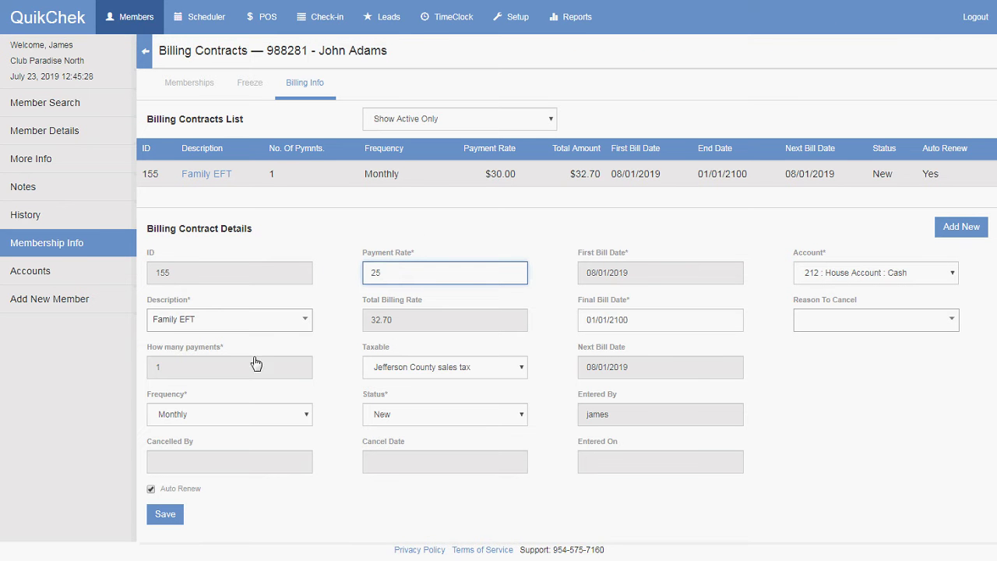
left_click(180, 511)
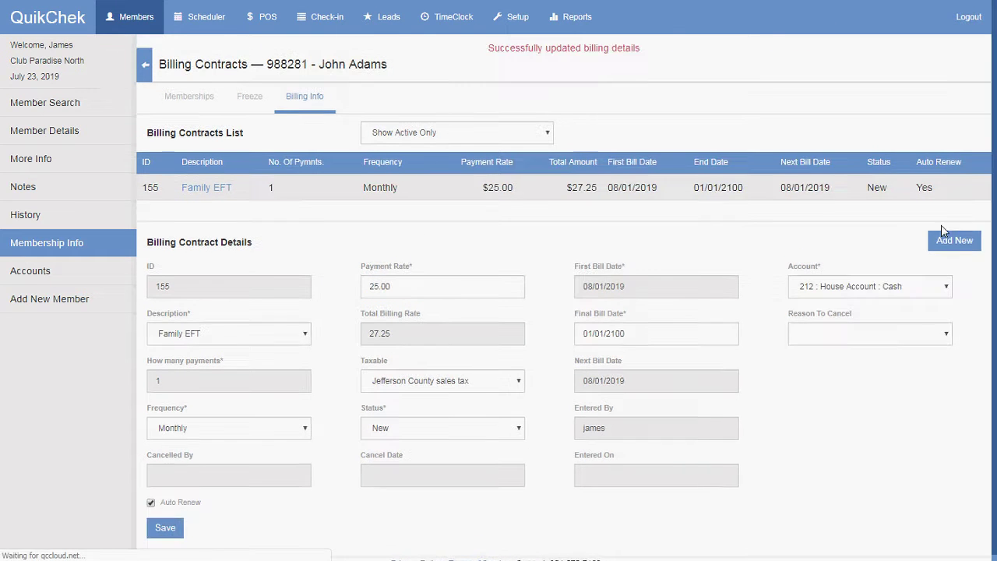
Step: Start a new billing contract for the member from the Family EFT template
left_click(957, 241)
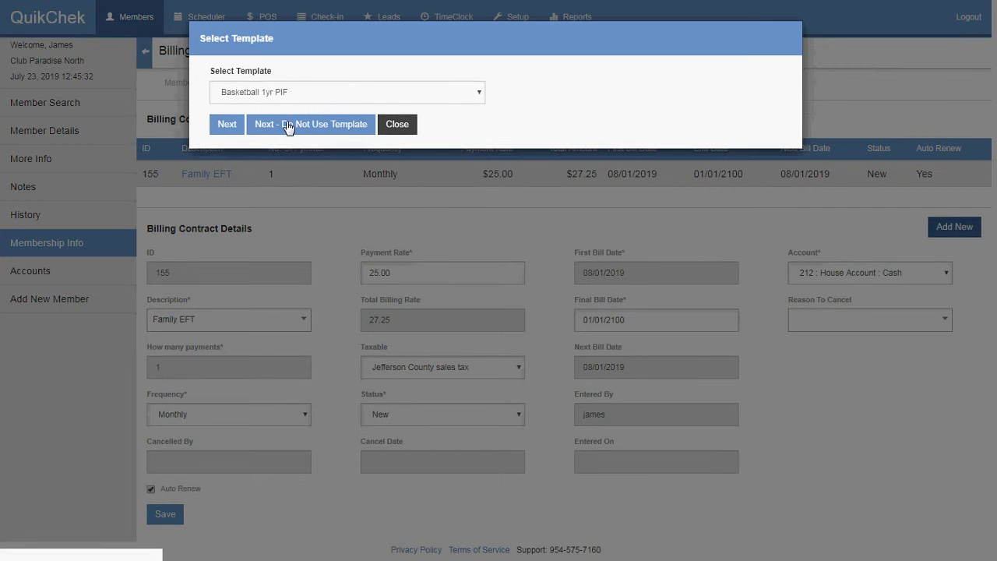
left_click(278, 92)
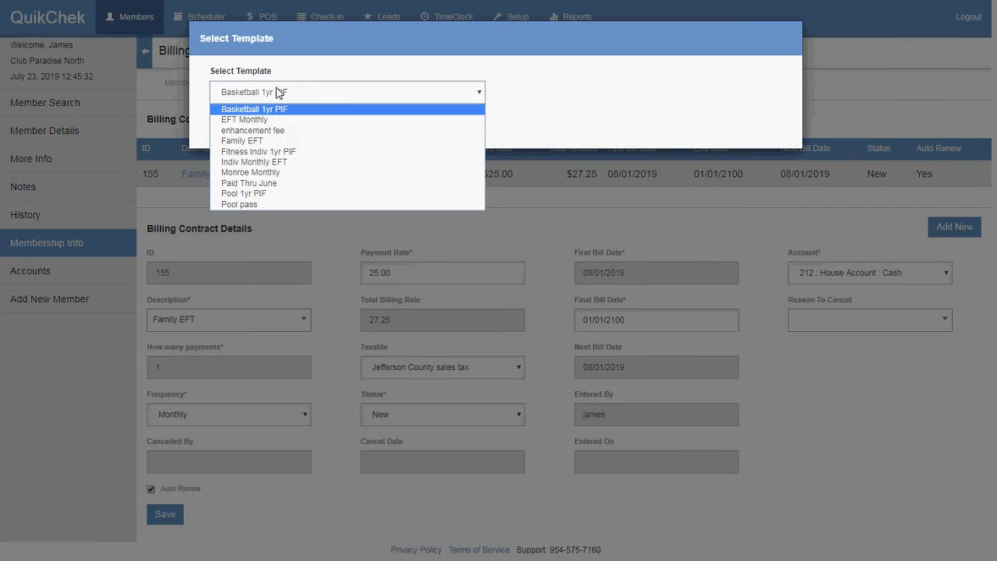
left_click(269, 141)
left_click(226, 124)
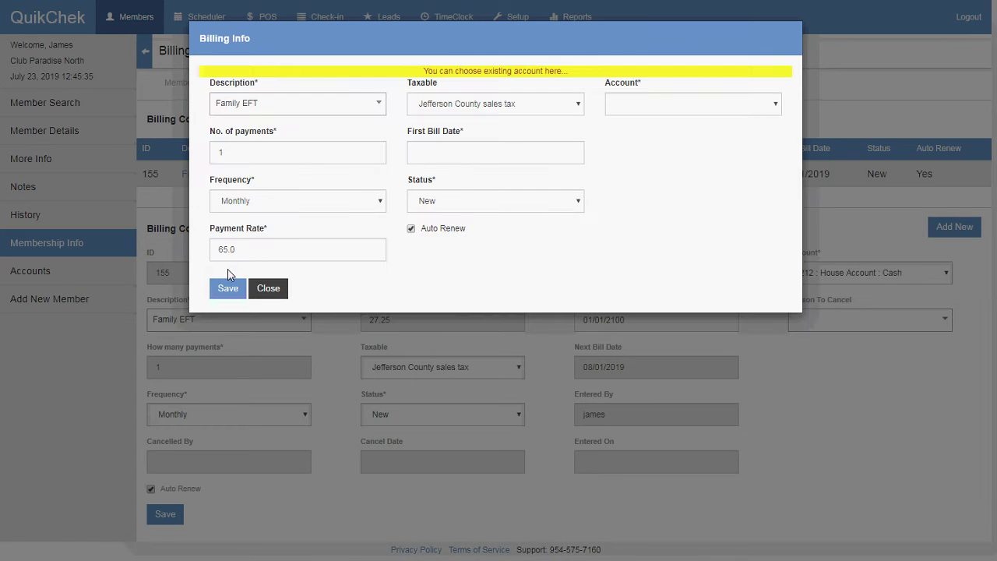
Step: Set the new contract's description to Invoice Fee and its payment rate to 5
left_click(278, 106)
type("Invoice Fee")
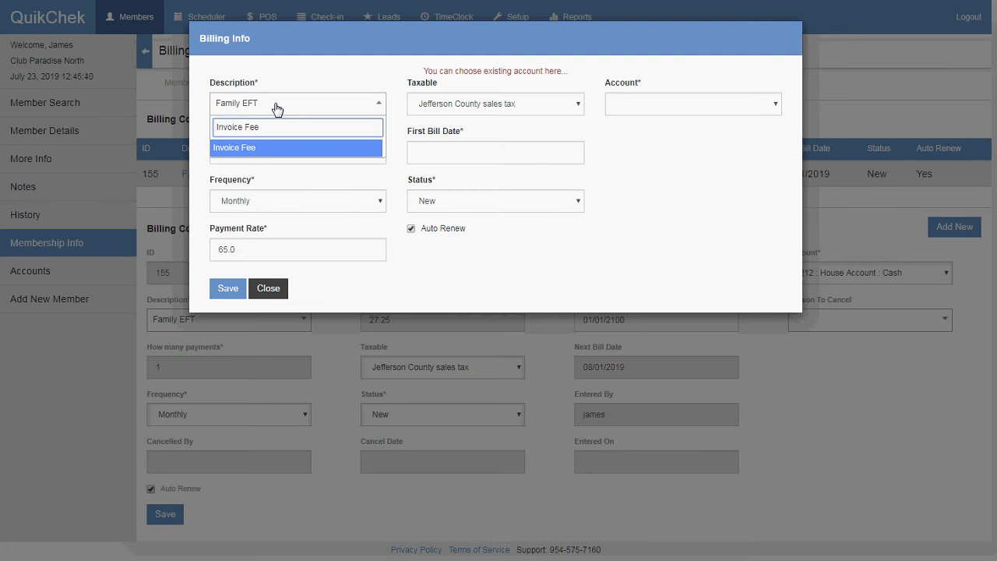
key("Return")
left_click_drag(253, 255, 196, 255)
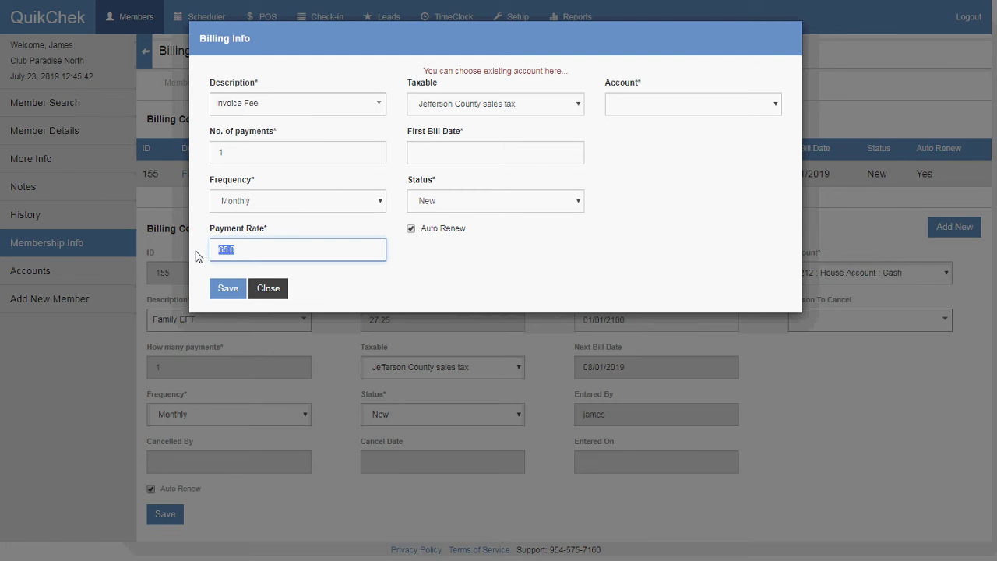
Step: Set the first bill date to 08/01/2019, assign the cash House Account and save the new contract
left_click(450, 152)
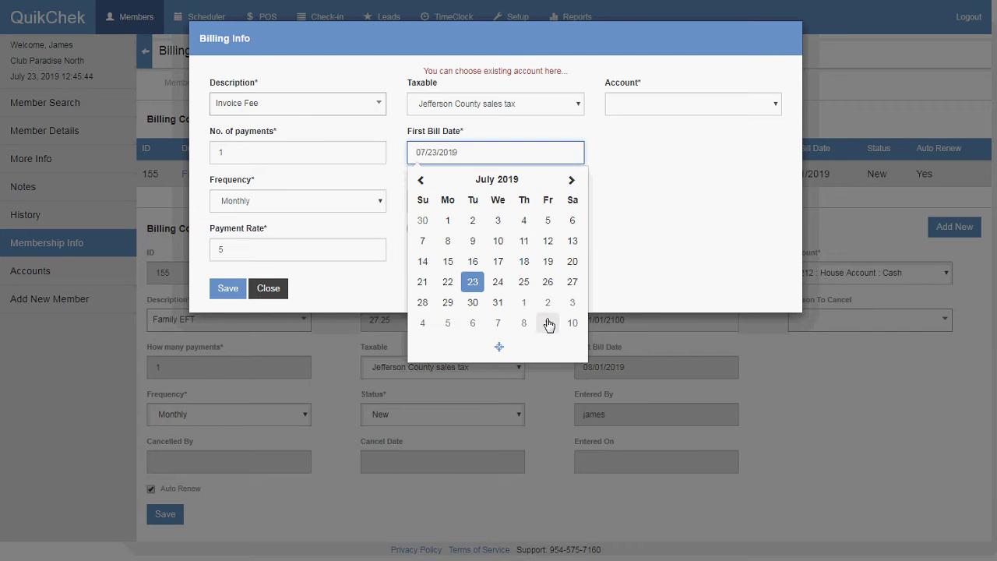
left_click(525, 305)
left_click(645, 109)
left_click(658, 152)
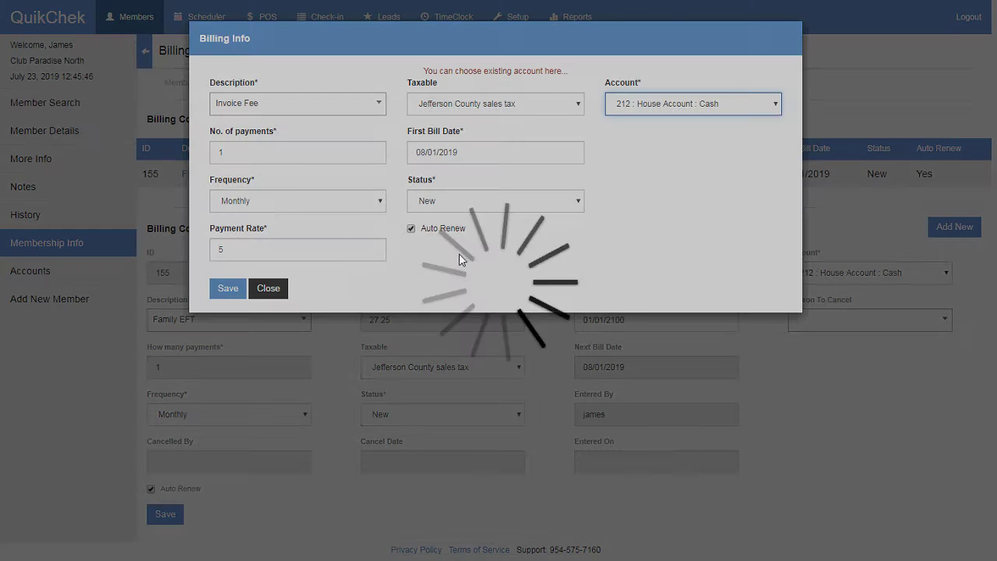
left_click(236, 288)
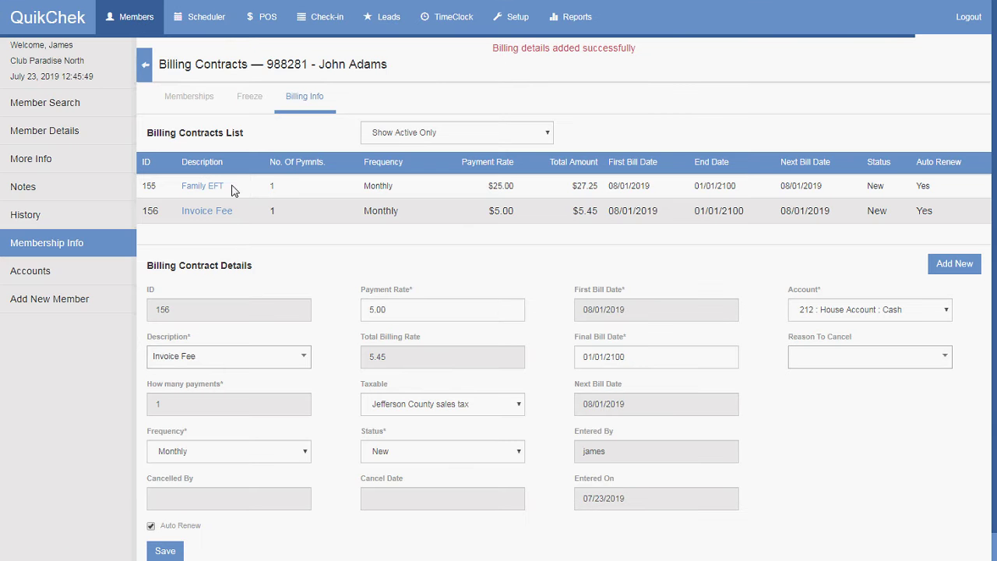
left_click_drag(231, 187, 180, 185)
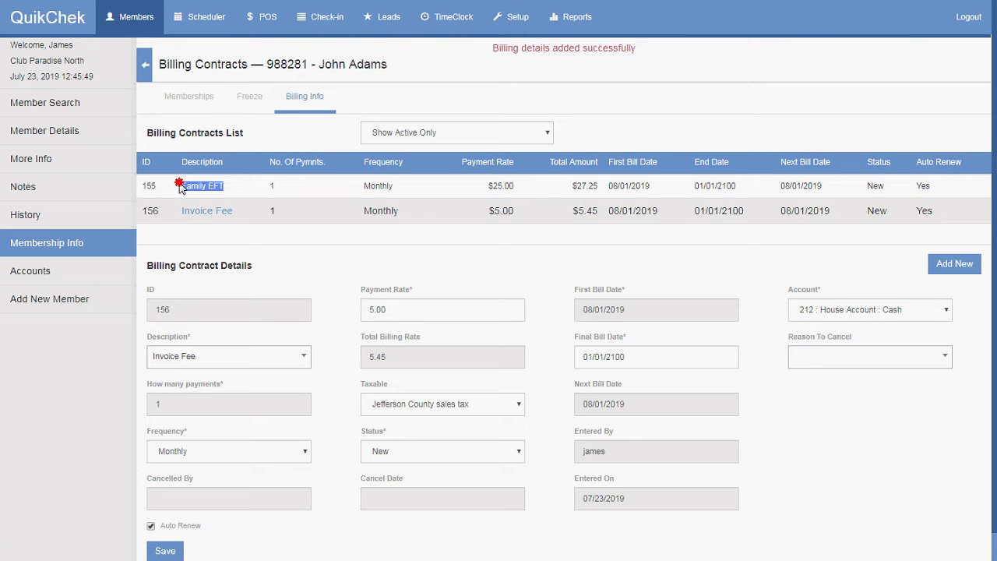
left_click(227, 233)
left_click_drag(238, 199, 191, 197)
left_click(227, 247)
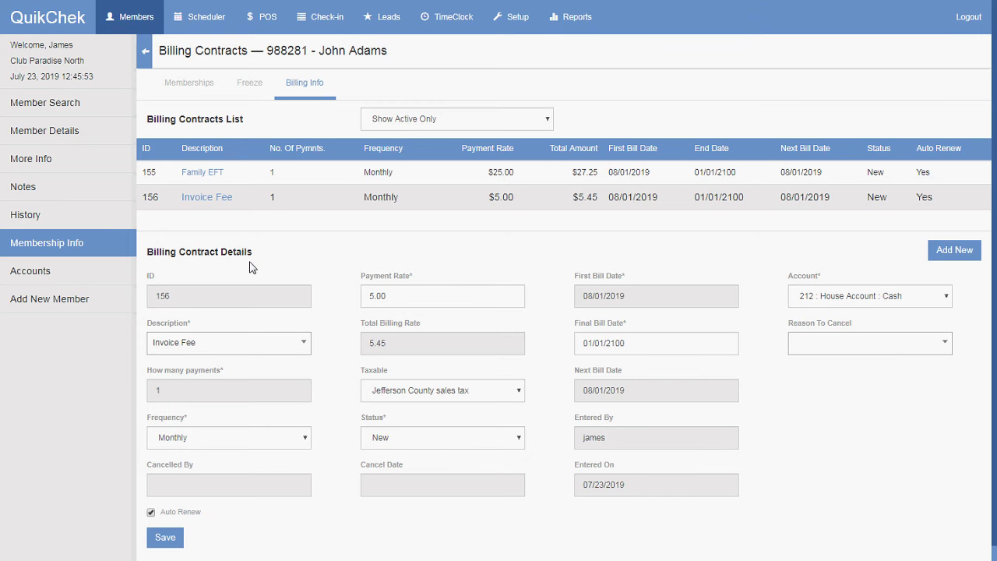
Step: Set the Invoice Fee contract's tax to None and save the contract
left_click(390, 400)
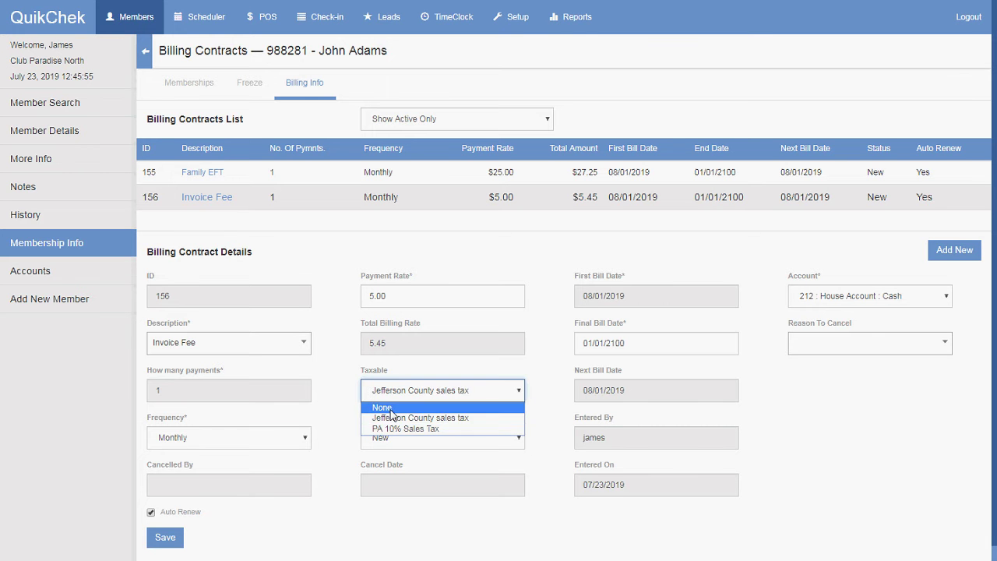
left_click(384, 407)
left_click(165, 537)
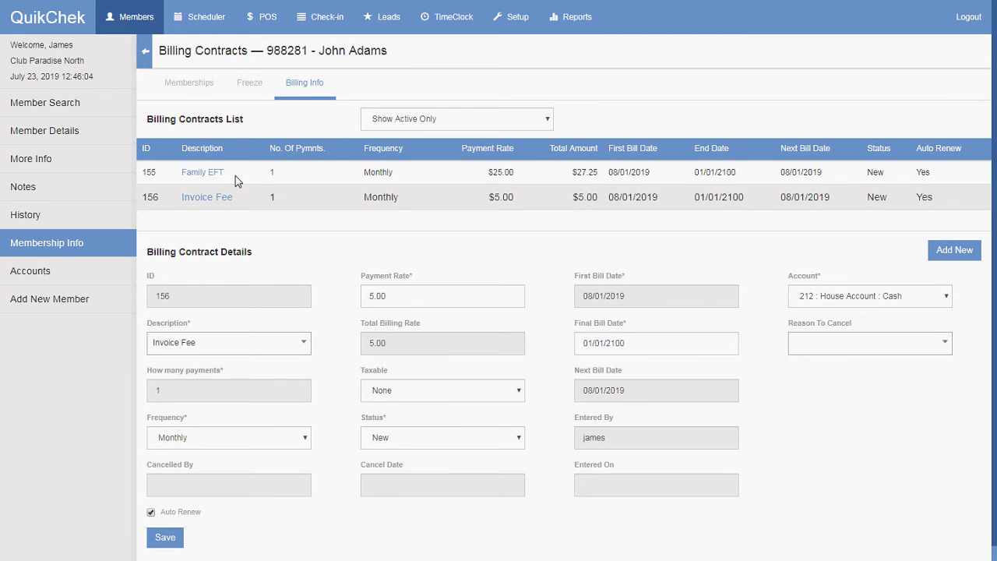
left_click_drag(599, 180, 571, 203)
left_click(518, 263)
left_click_drag(517, 197, 257, 200)
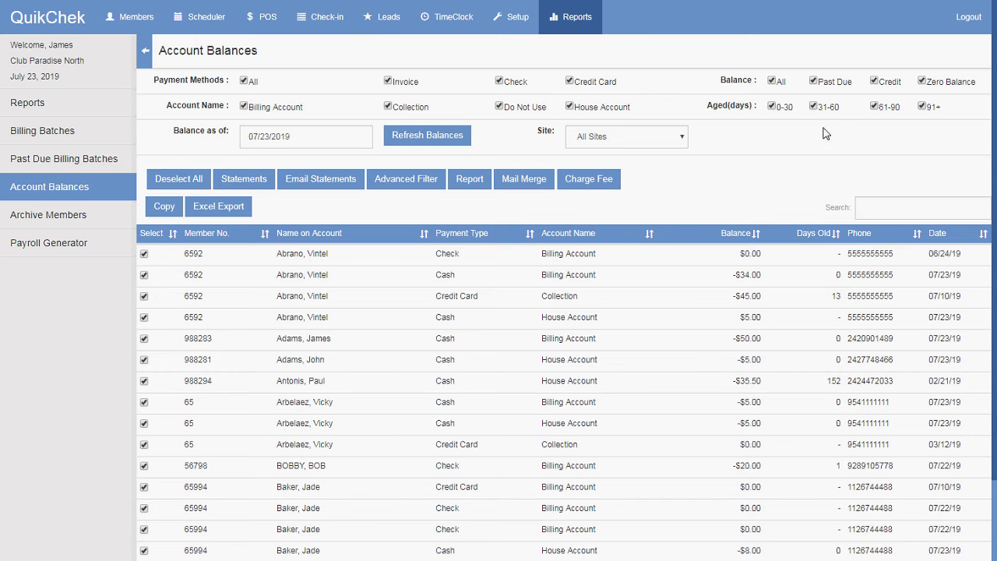
Step: Limit the account balances report to past due balances by excluding Credit and Zero Balance
left_click(875, 81)
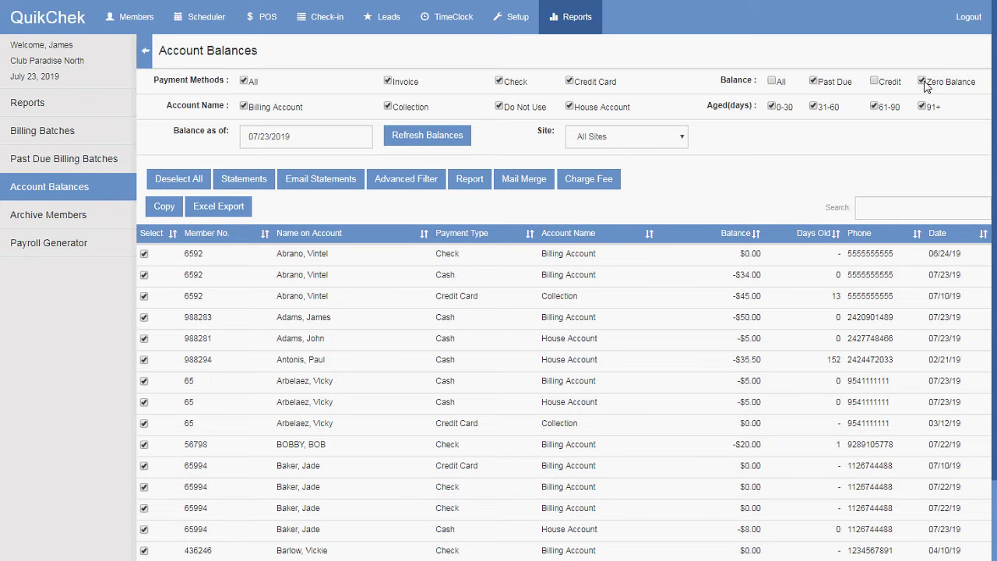
left_click(922, 81)
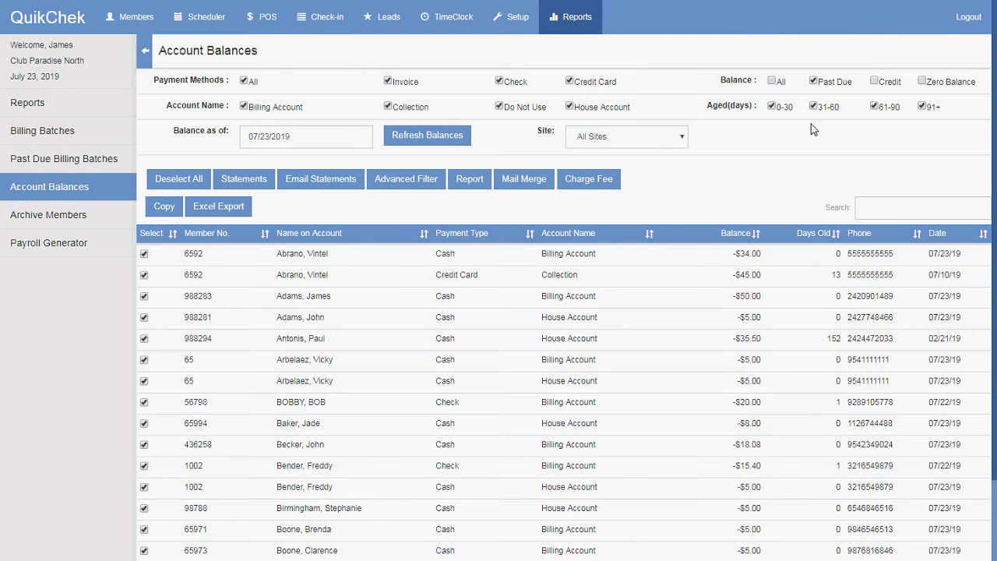
left_click(814, 107)
left_click(876, 107)
left_click(815, 108)
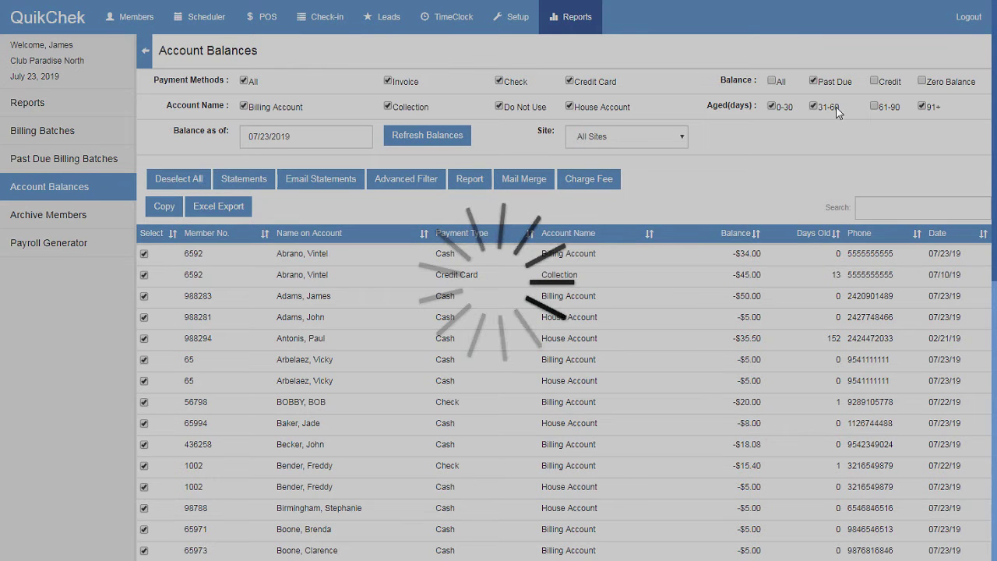
left_click(875, 107)
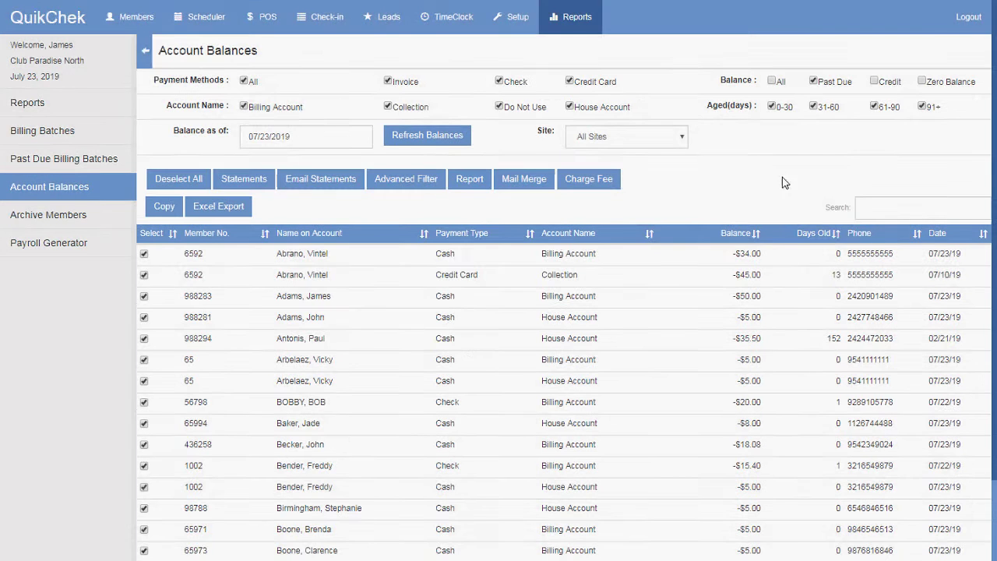
Step: Sort the past due balances by days old in descending order
scroll(771, 197, "down", 1)
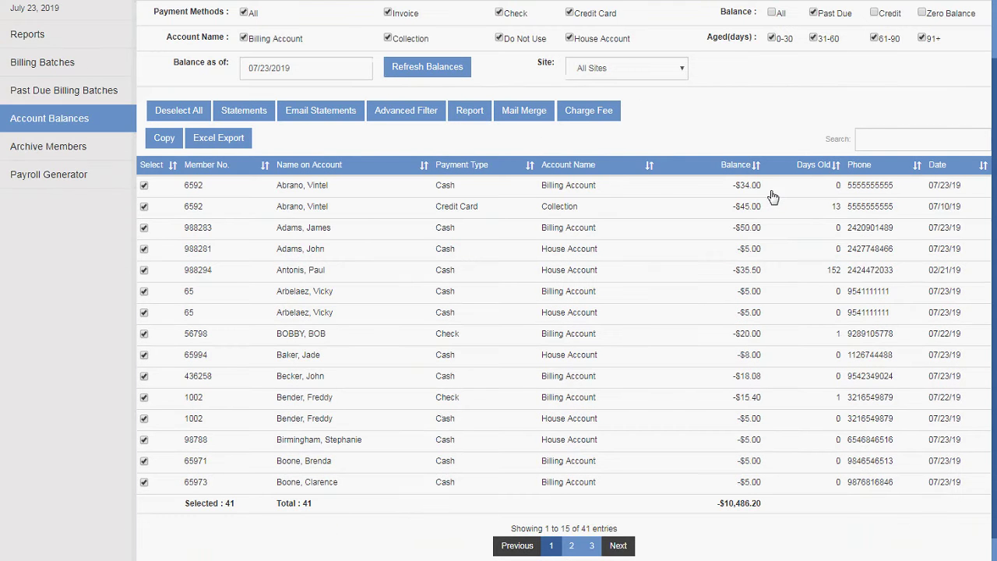
left_click(835, 165)
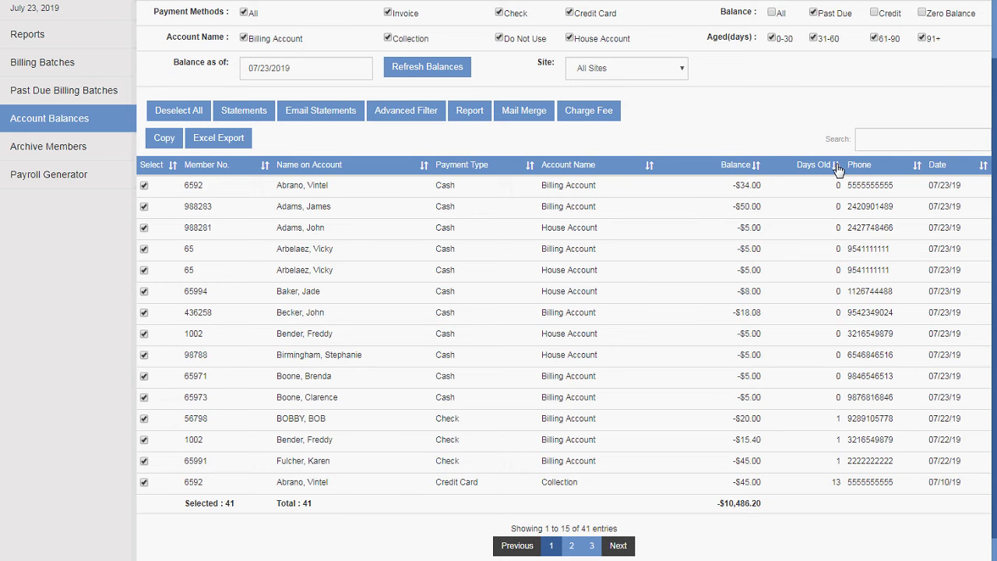
left_click(836, 167)
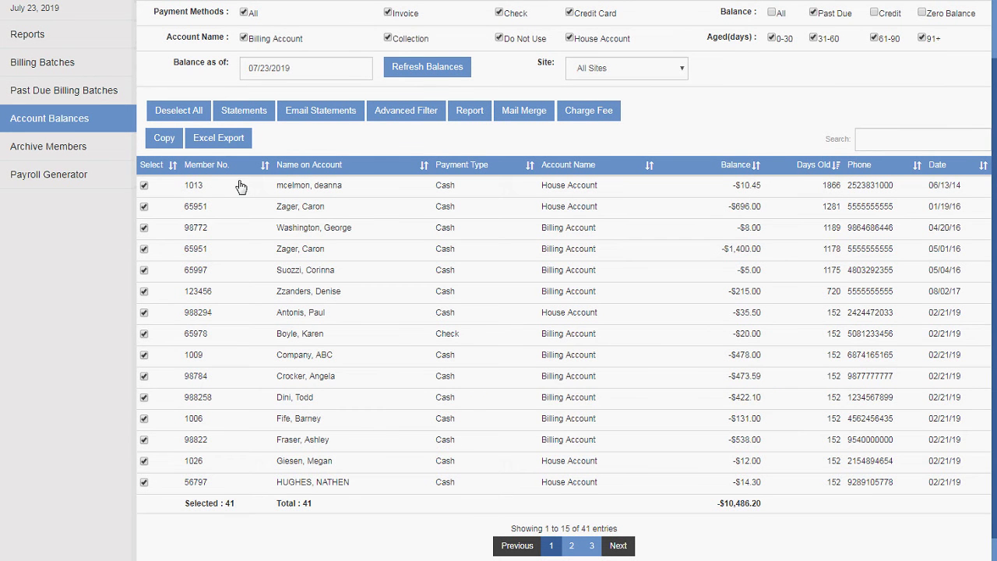
Step: Clear the selection and select only the first, second, fourth, fifth and sixth accounts of the sorted list
left_click(180, 111)
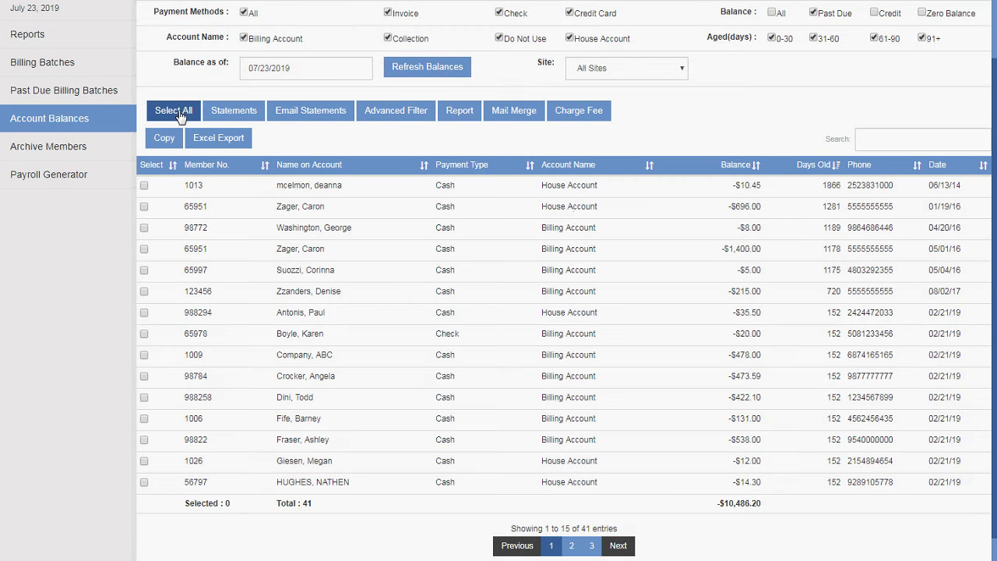
left_click(144, 186)
left_click(144, 206)
left_click(144, 249)
left_click(144, 270)
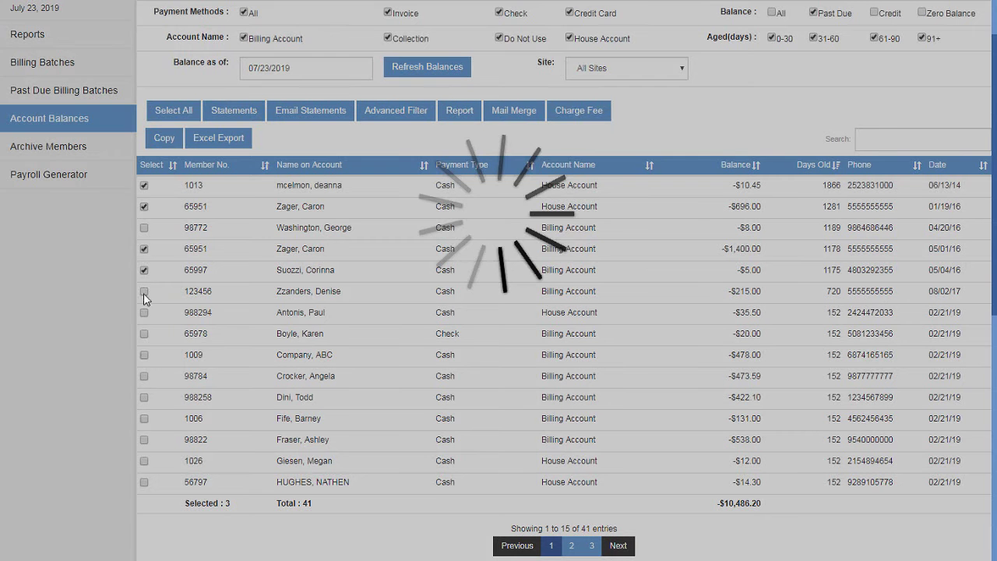
left_click(144, 292)
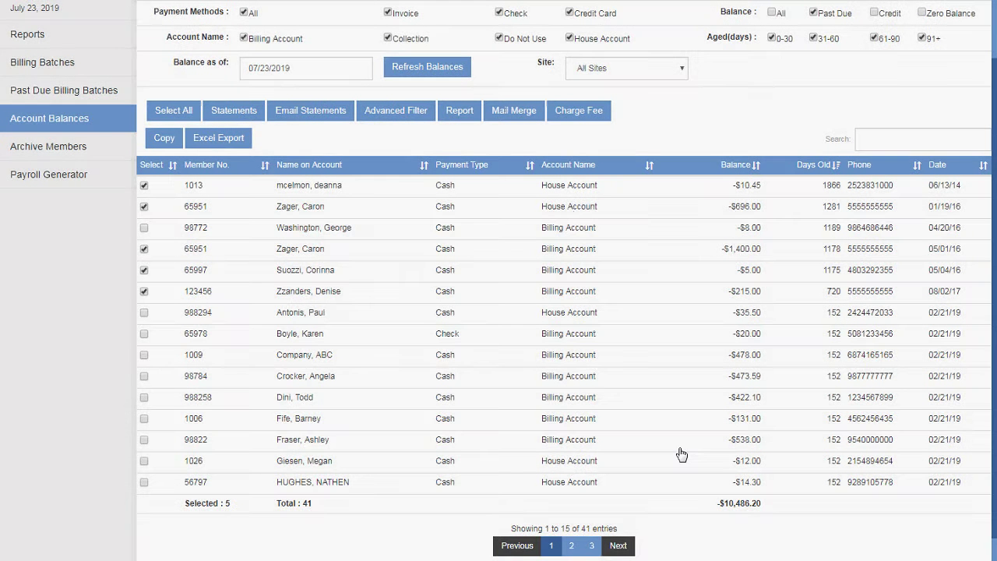
left_click(571, 546)
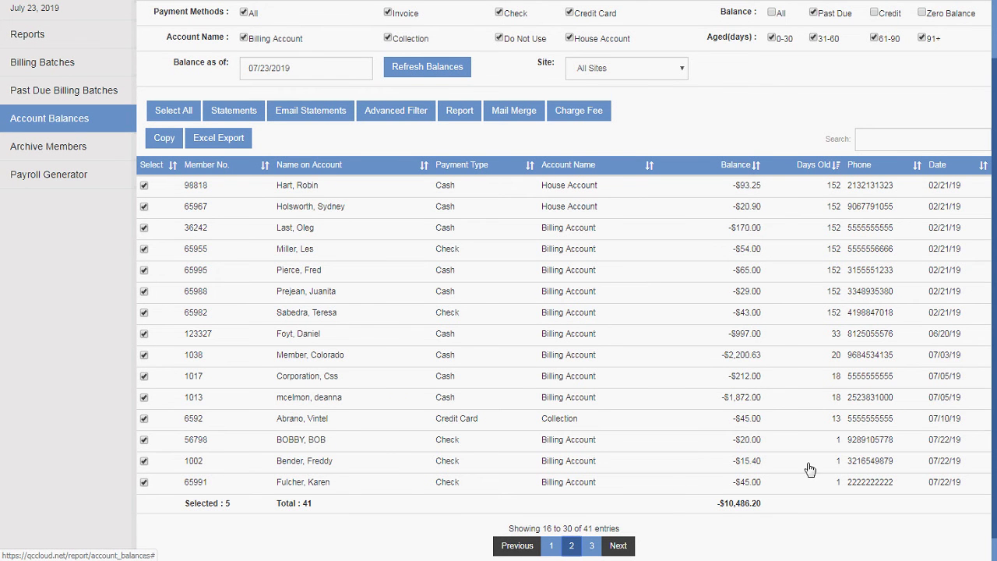
left_click(831, 418)
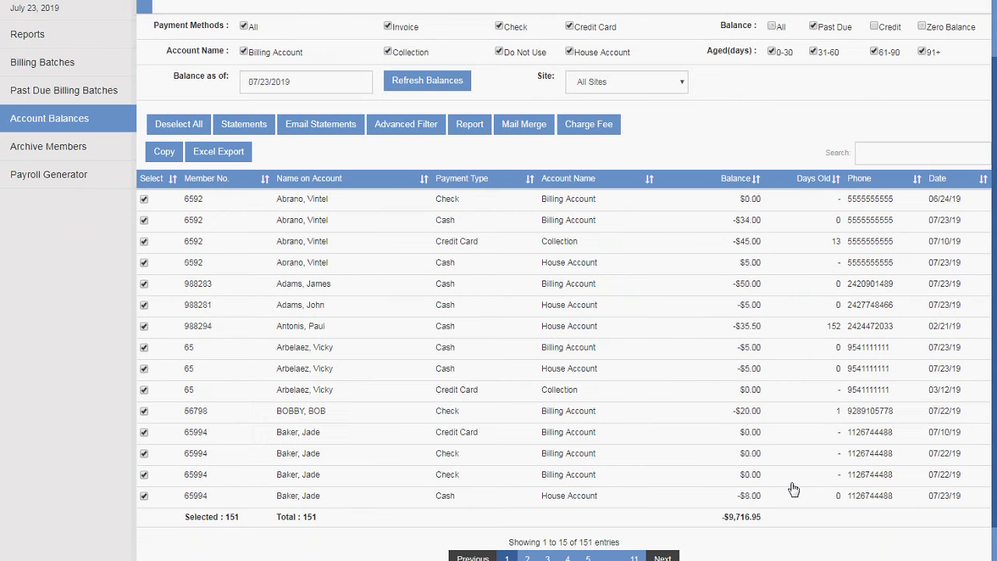
Step: Sort the reloaded account balances by days old, oldest first
scroll(386, 195, "down", 1)
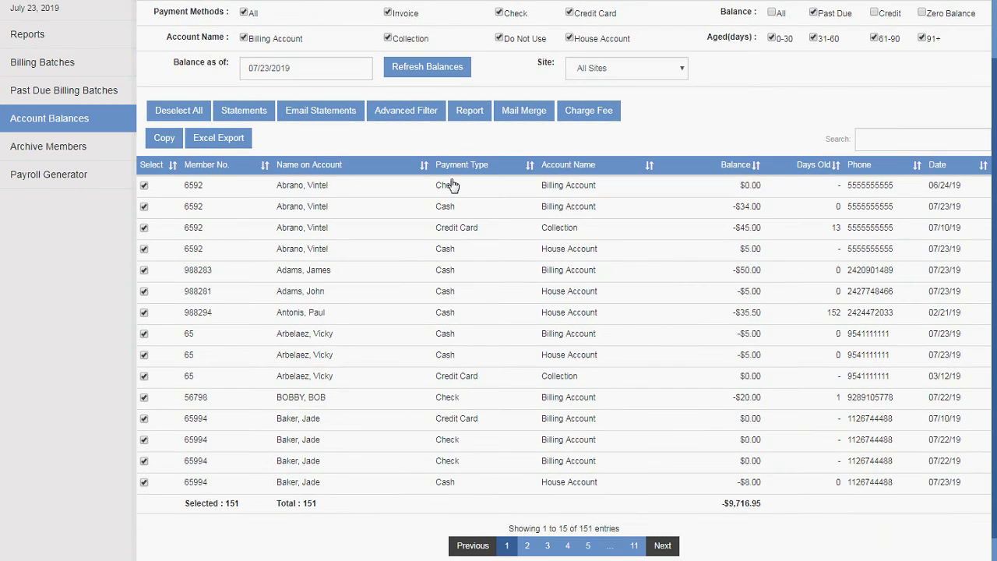
left_click(836, 165)
left_click(837, 165)
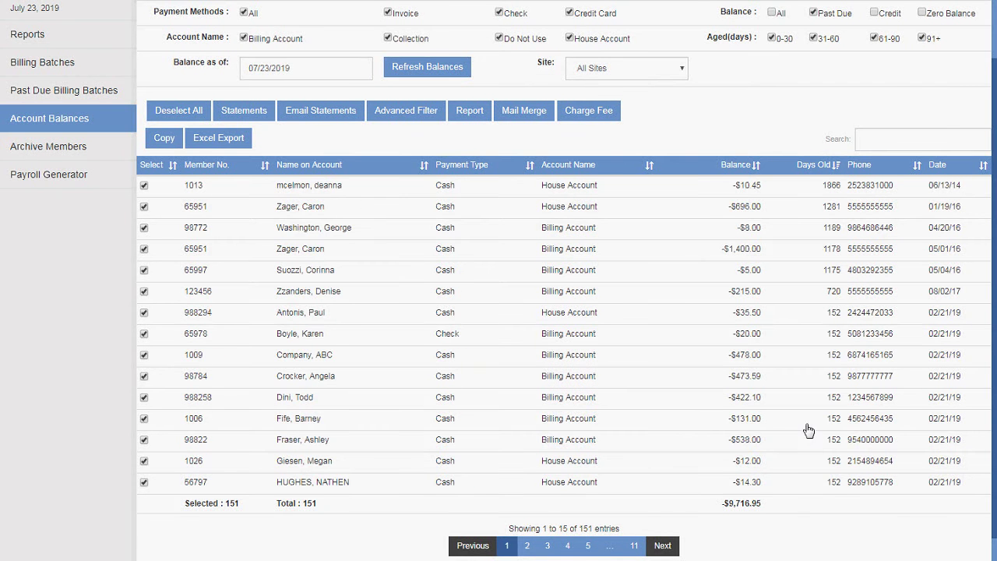
Step: Reapply the past-due-only filter by including credit balances and excluding them again
left_click(874, 14)
left_click(875, 14)
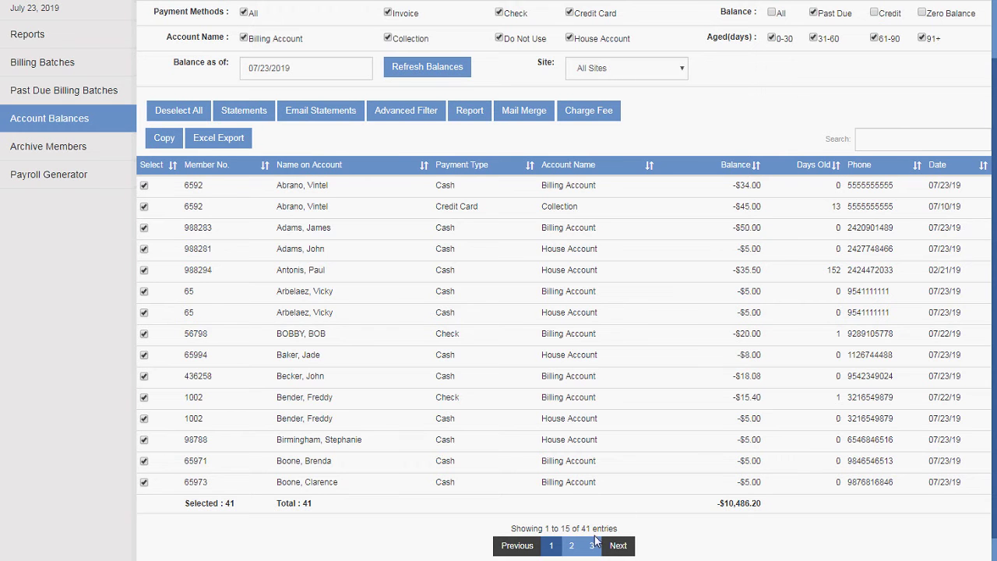
Step: Sort the filtered past due balances by days old in descending order
left_click(571, 545)
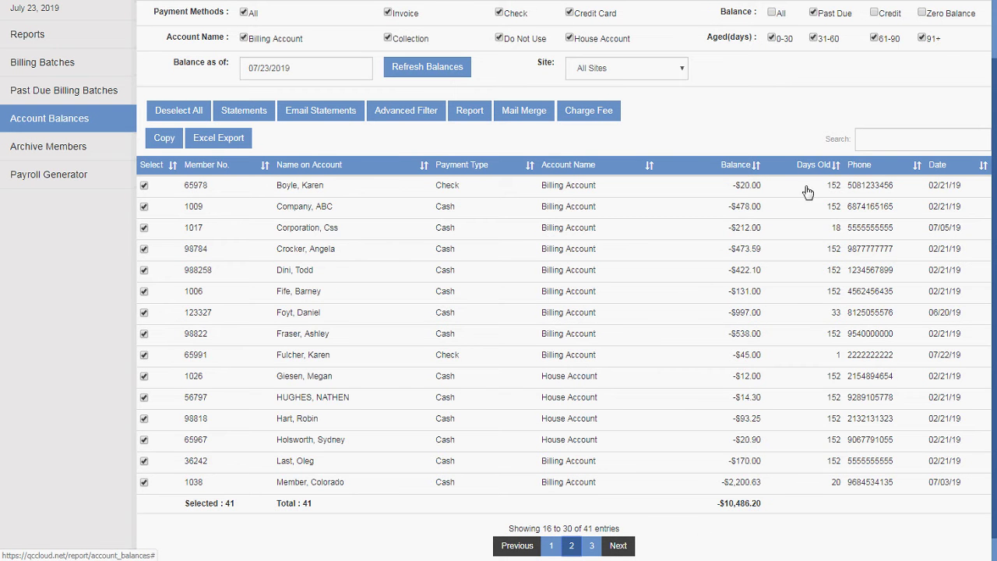
left_click(551, 547)
left_click(837, 169)
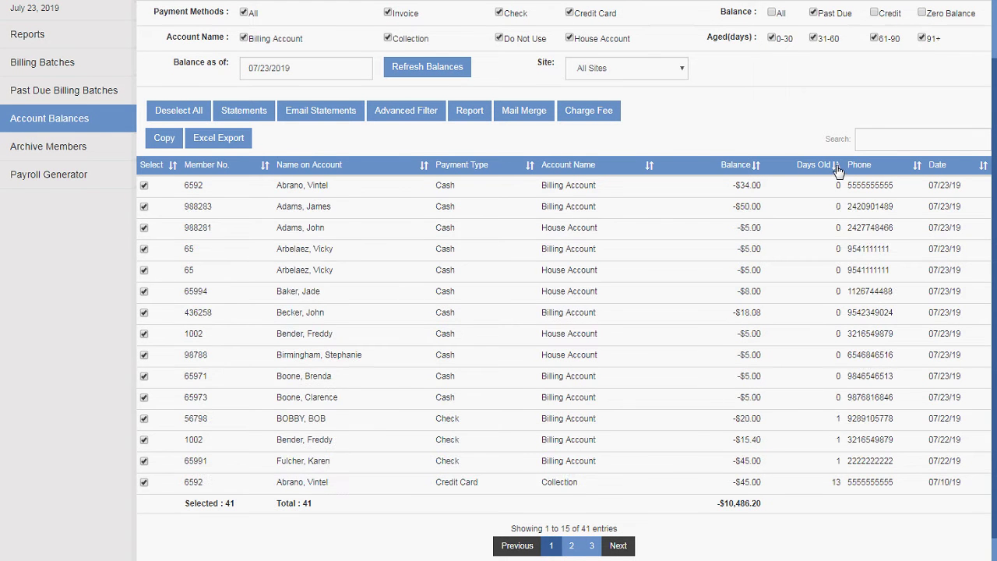
left_click(837, 170)
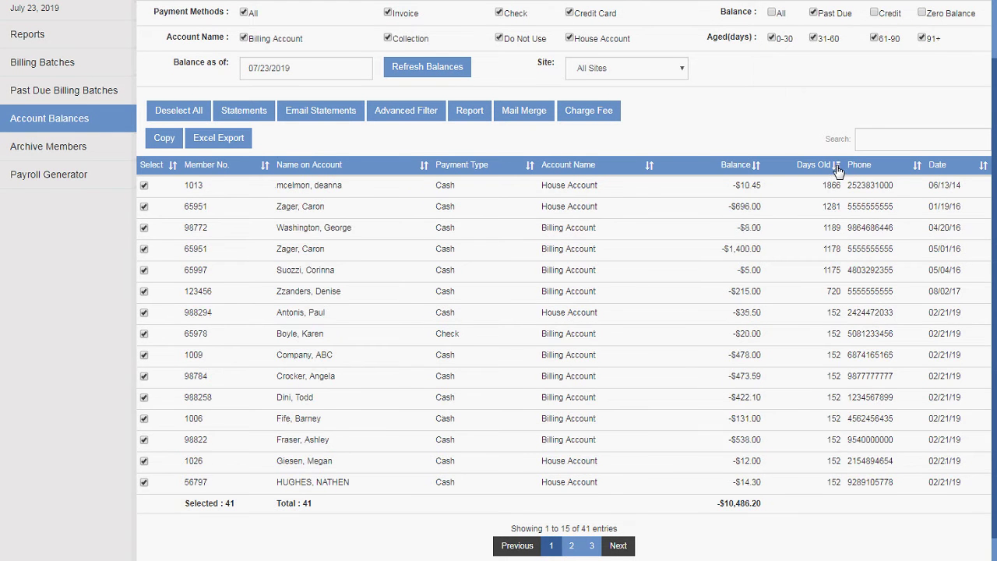
Step: Deselect the last four accounts on the second page of the sorted past due balances
left_click(574, 545)
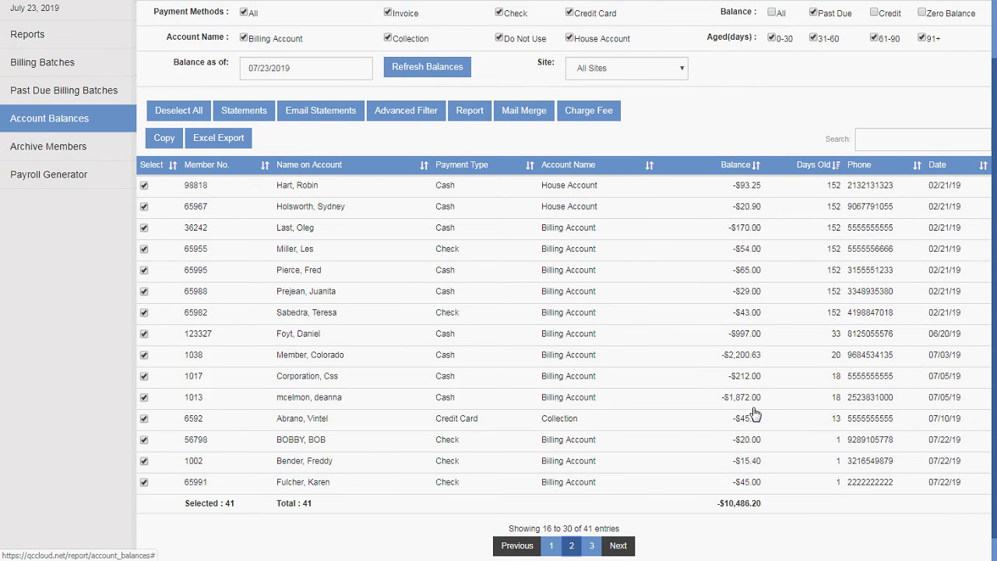
left_click(144, 419)
left_click(145, 440)
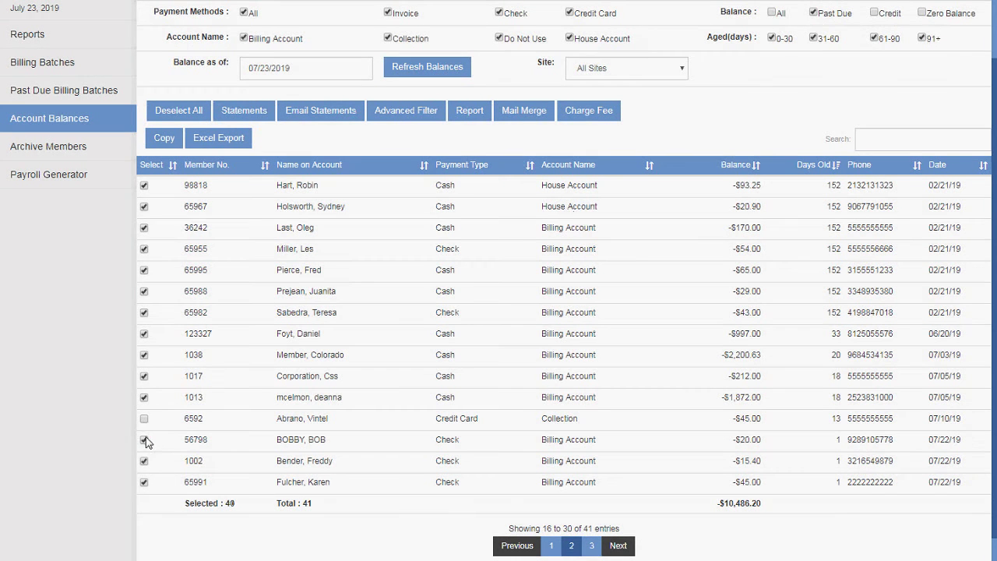
left_click(144, 461)
left_click(143, 482)
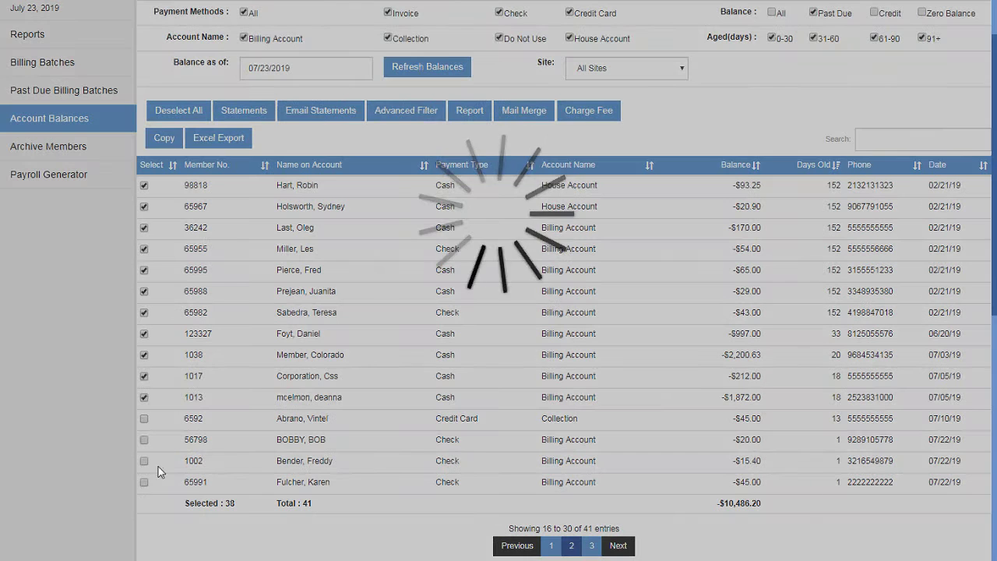
Step: Deselect the last two accounts on the third page of past due balances, and clear all account selections on that page
left_click(592, 546)
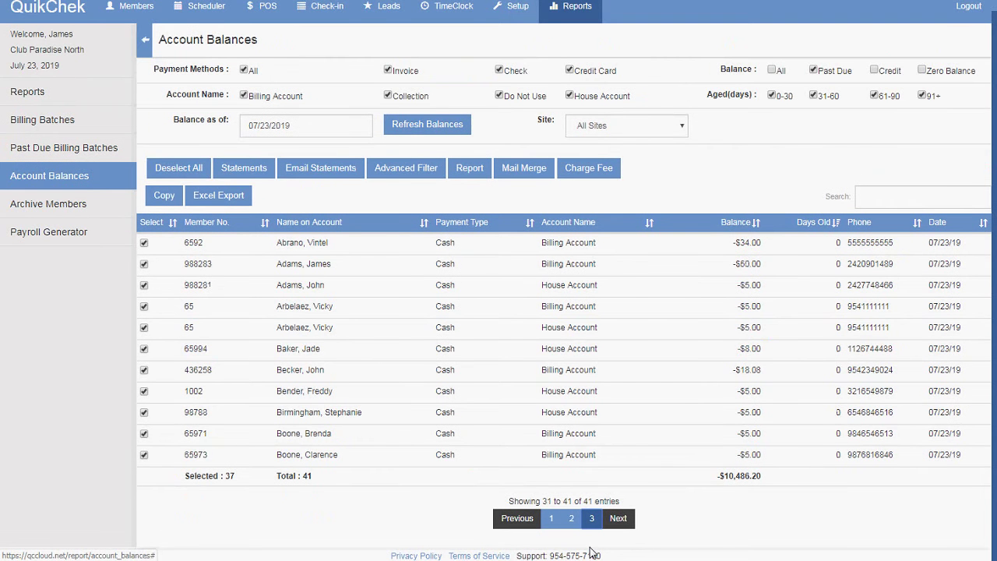
left_click(144, 456)
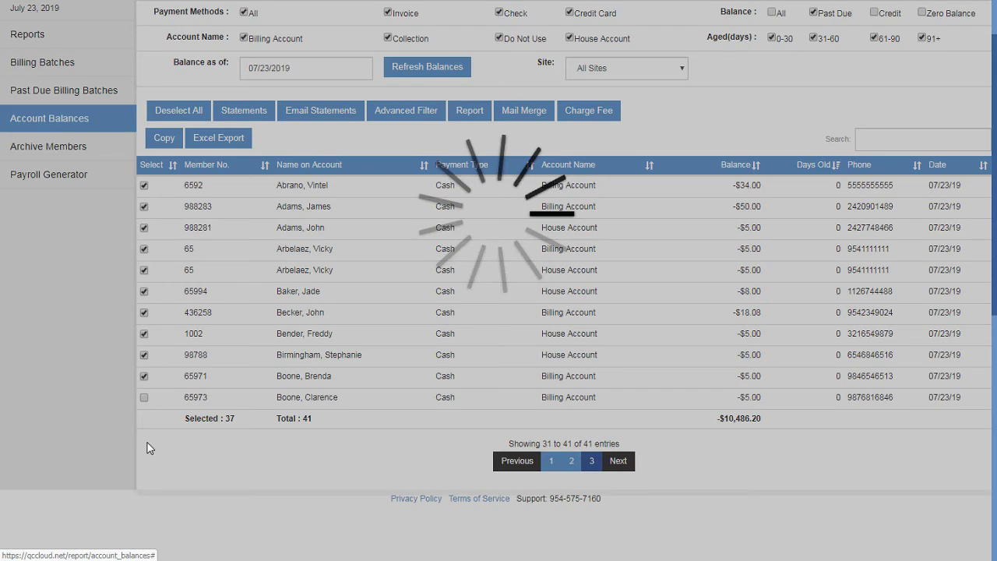
left_click(144, 433)
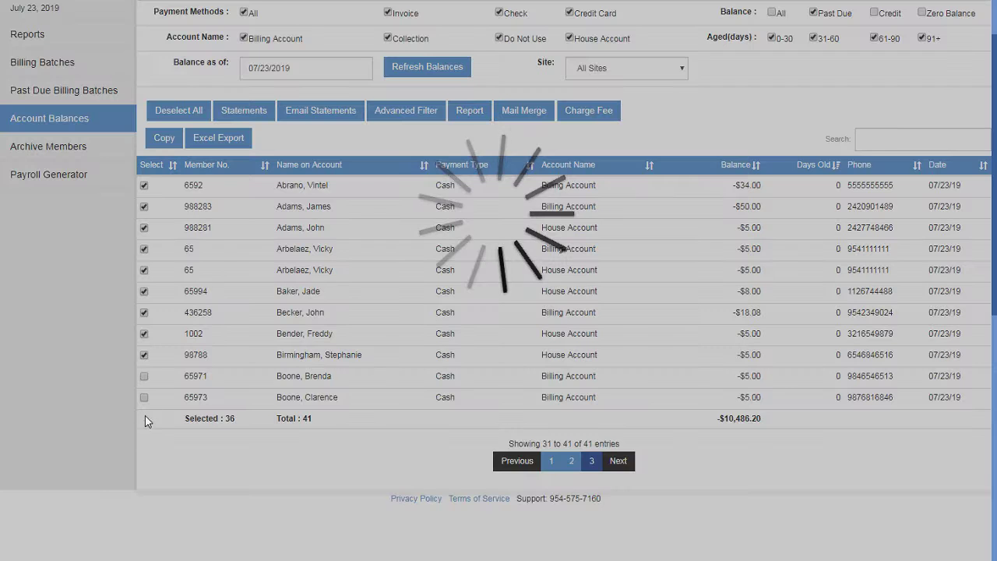
left_click(170, 176)
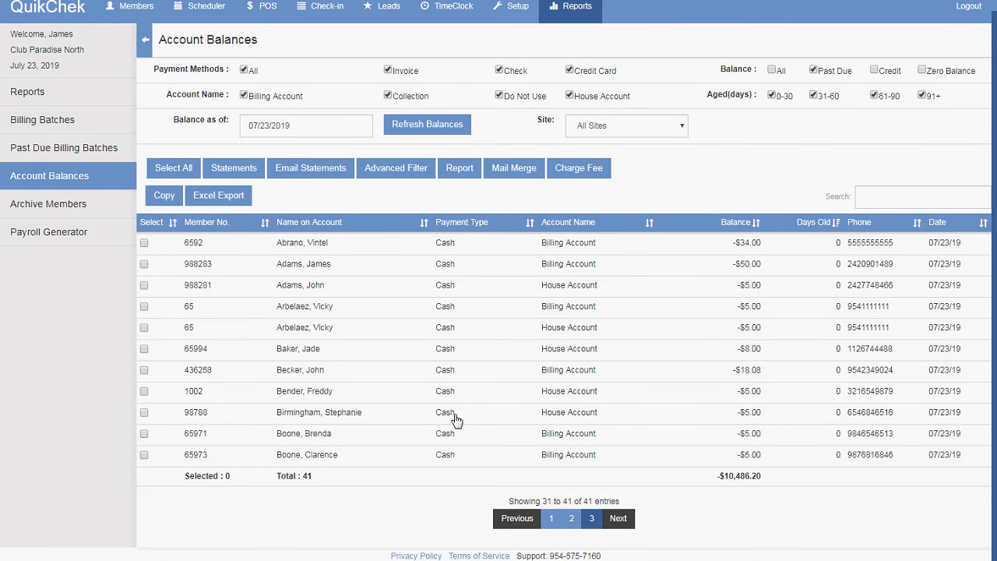
Step: Examine which accounts are selected across the three pages of past due balances
left_click(551, 518)
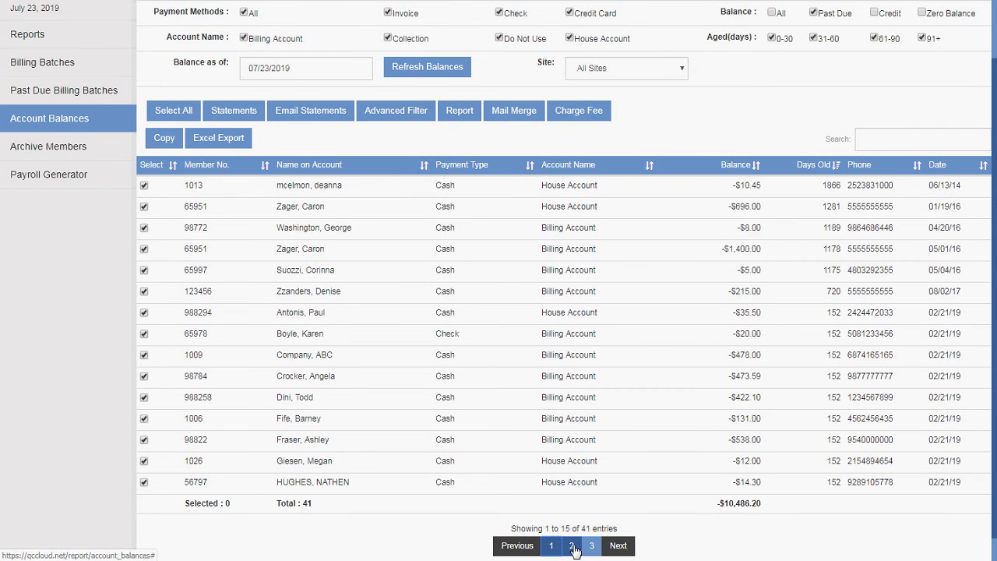
left_click(573, 547)
left_click(591, 546)
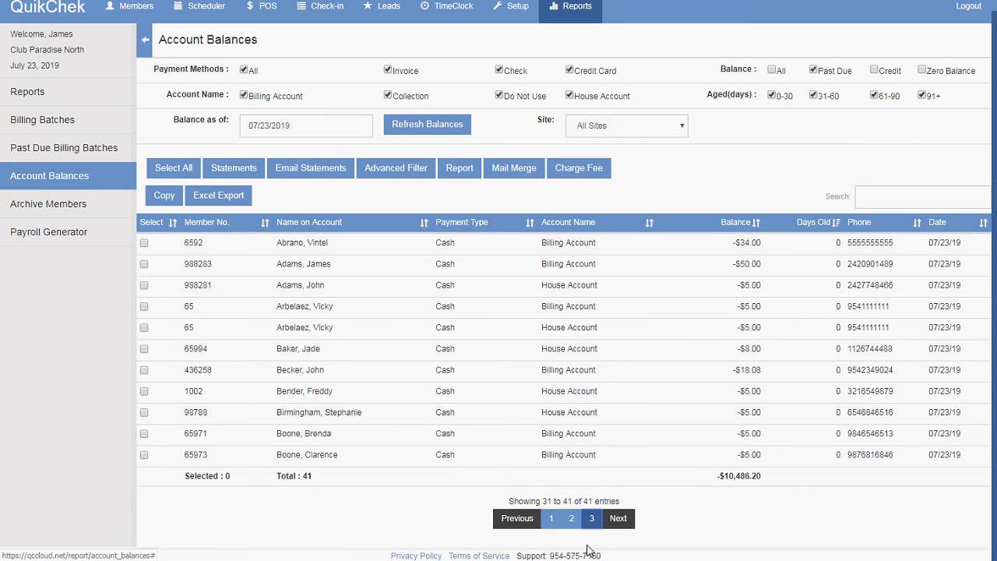
left_click(175, 168)
left_click(571, 519)
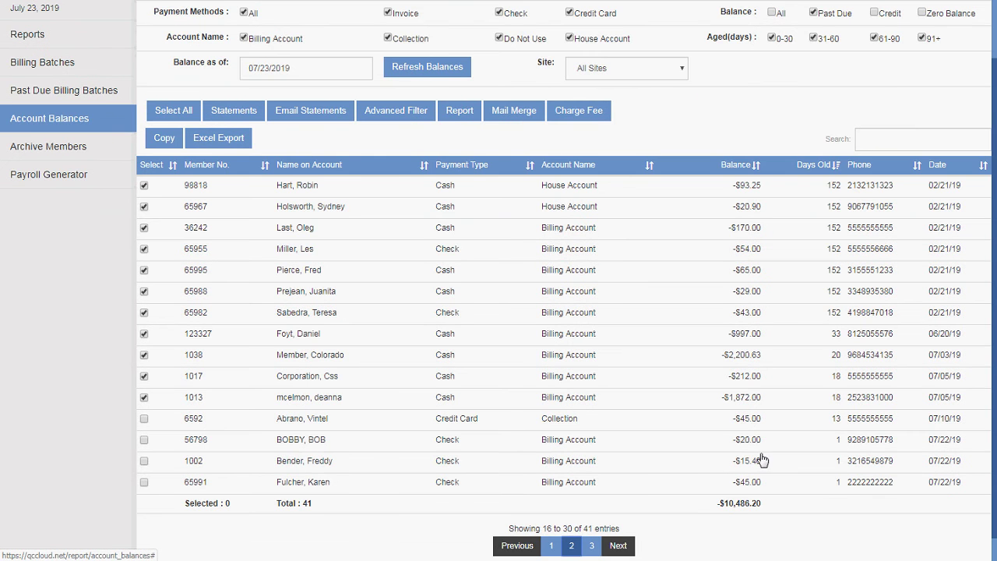
left_click(590, 546)
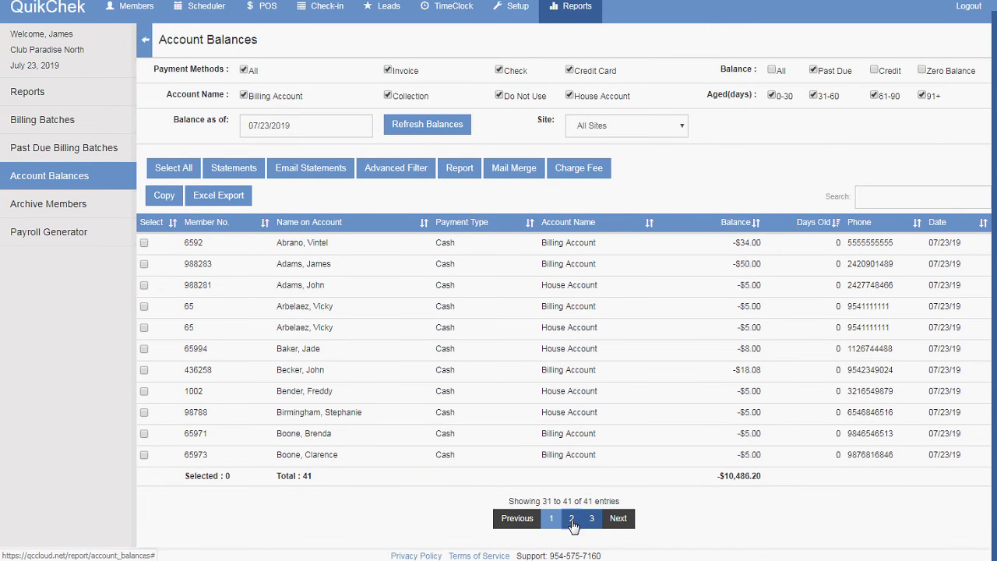
left_click(571, 518)
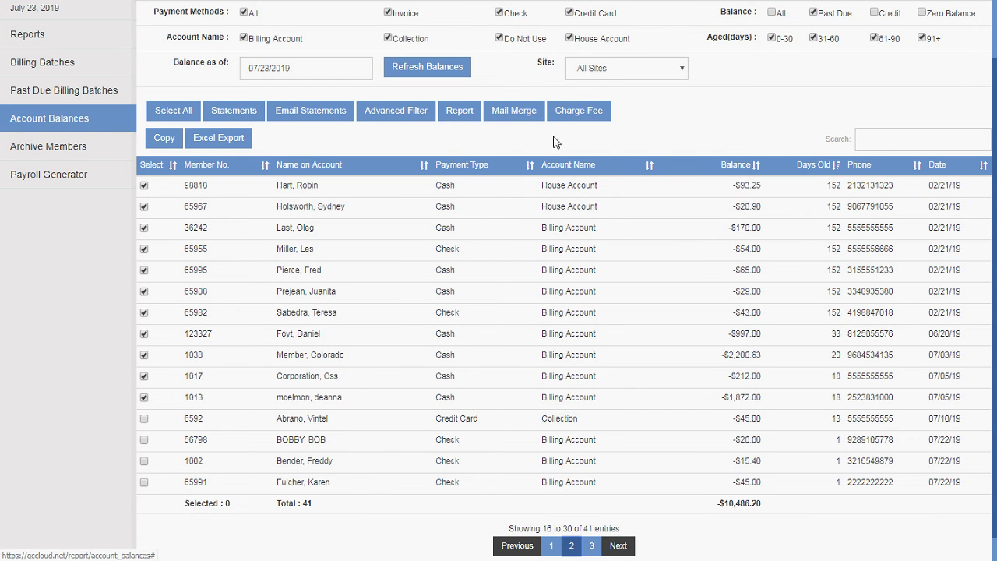
left_click(550, 546)
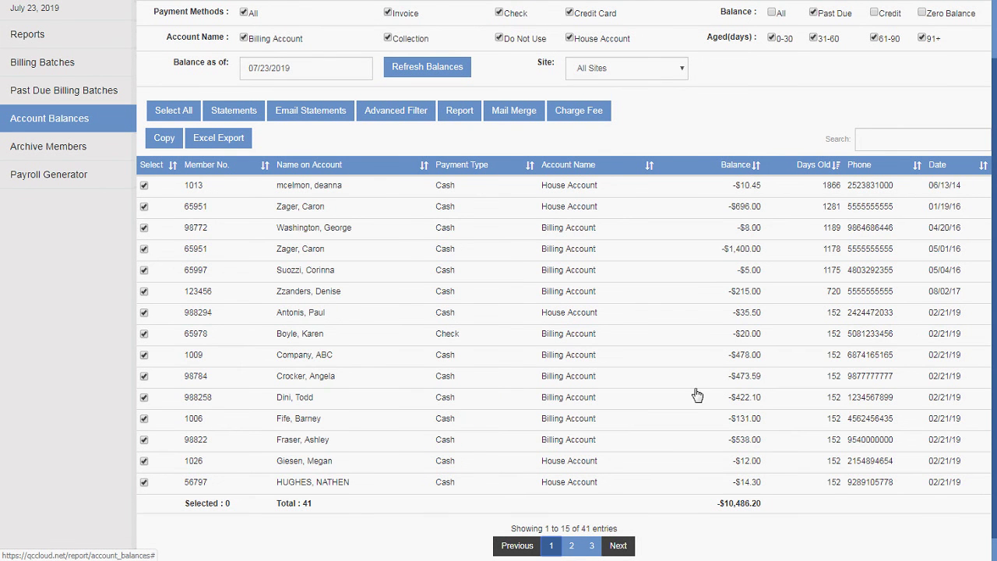
Step: Review the Charge Fee dialog with Late Fee $25.00 for the selected past due accounts, and cancel it without charging
left_click(572, 549)
left_click(577, 117)
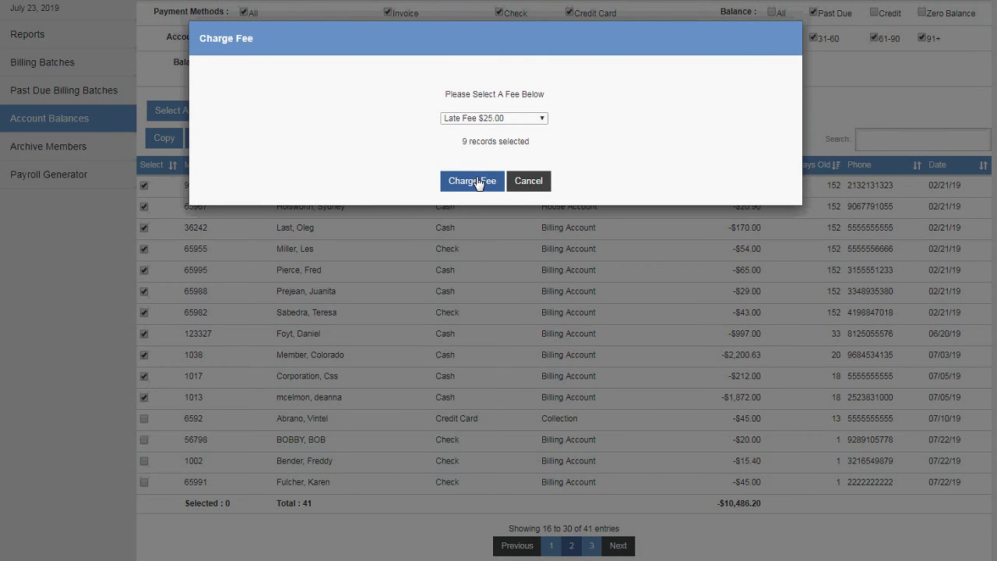
left_click(529, 182)
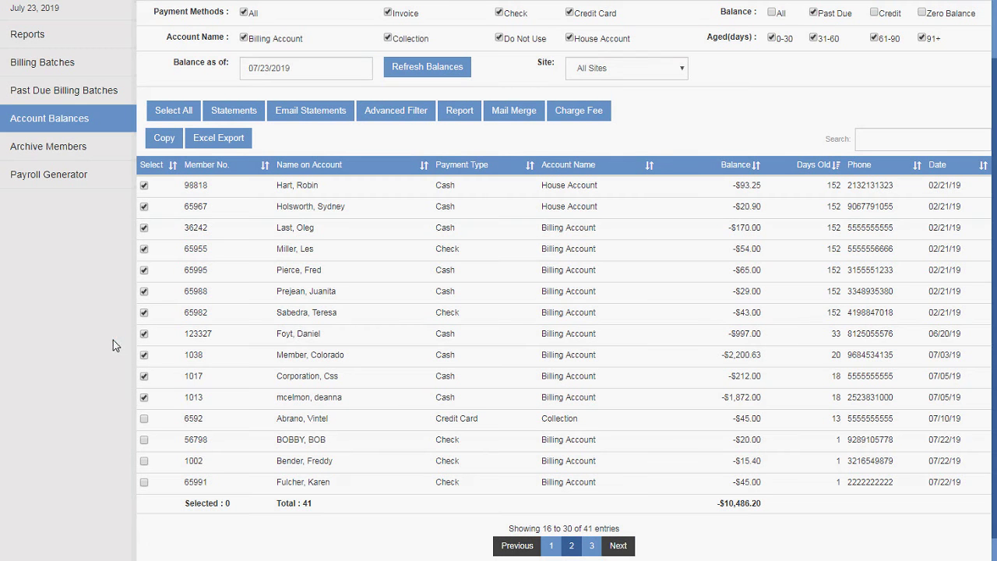